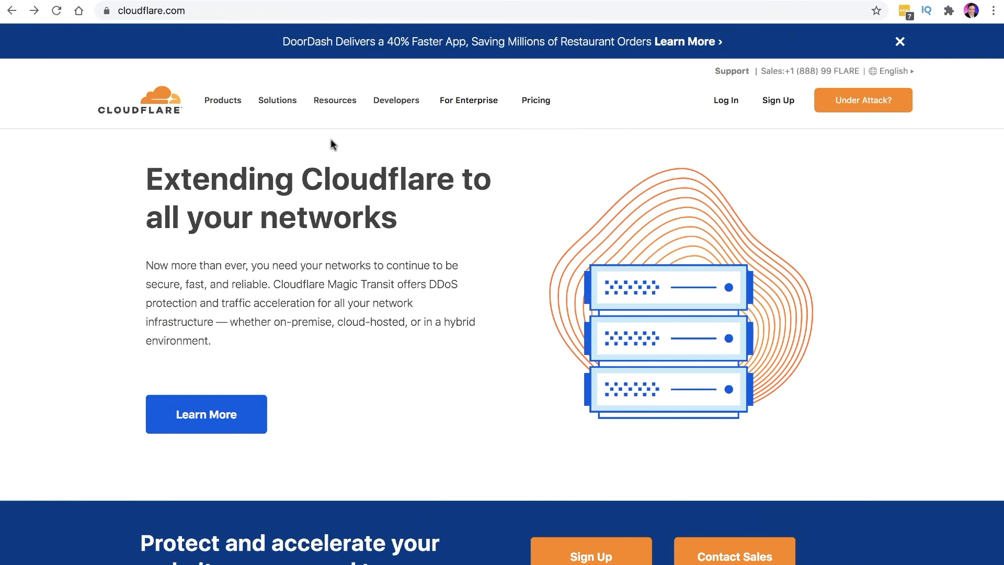
Look over the Cloudflare homepage and open its Sign Up account form
click(213, 9)
click(481, 308)
scroll(476, 311, down, 3)
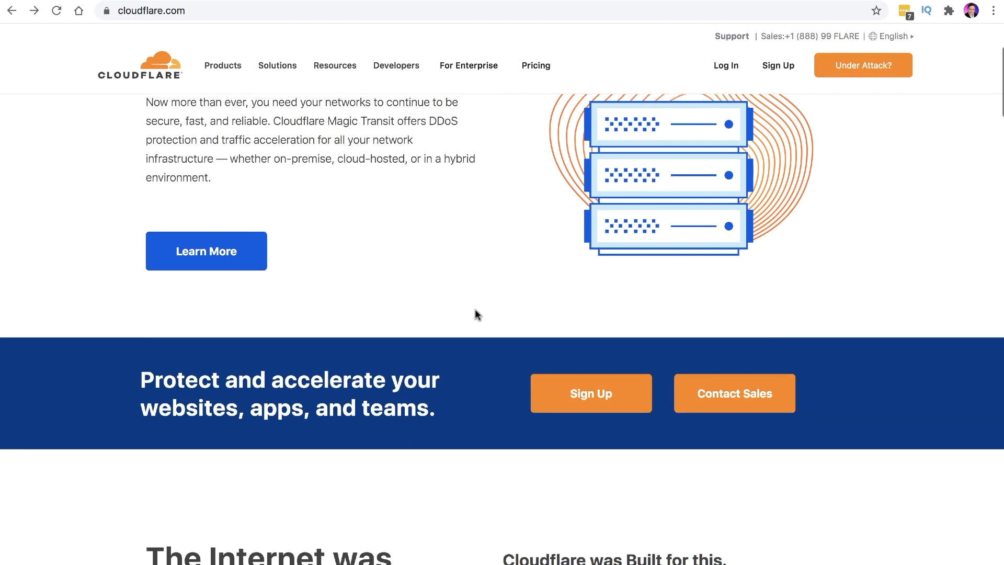
scroll(476, 314, up, 3)
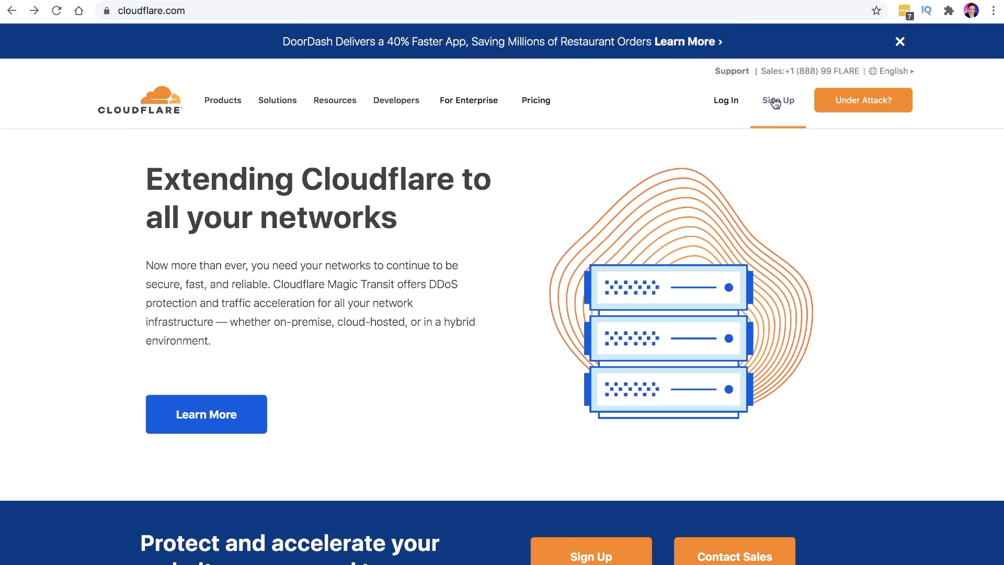
scroll(460, 321, down, 2)
scroll(584, 435, down, 3)
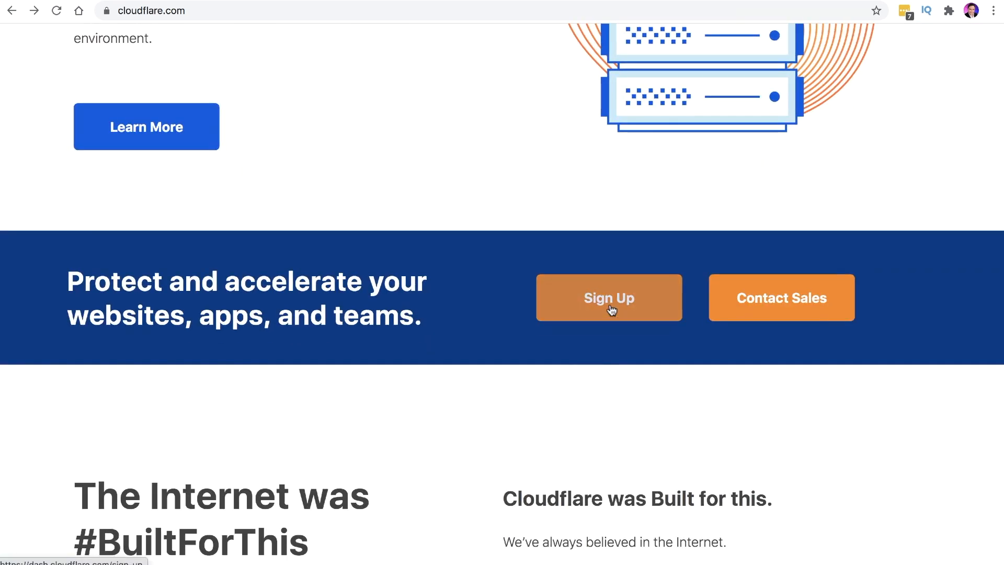
scroll(612, 311, up, 5)
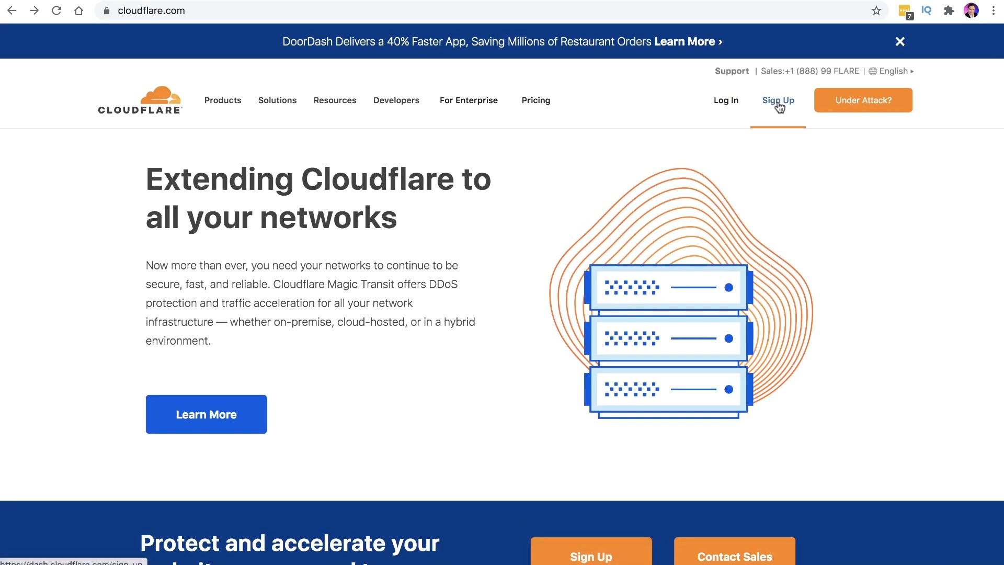
scroll(779, 105, up, 5)
scroll(514, 264, down, 5)
click(764, 105)
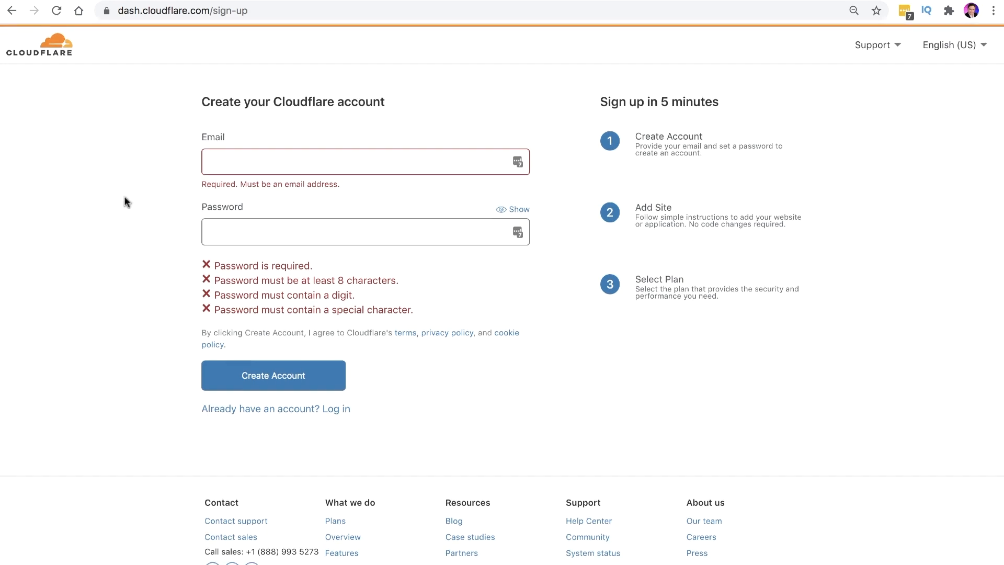
Register a Cloudflare account with the user's email address and a qualifying password
click(223, 155)
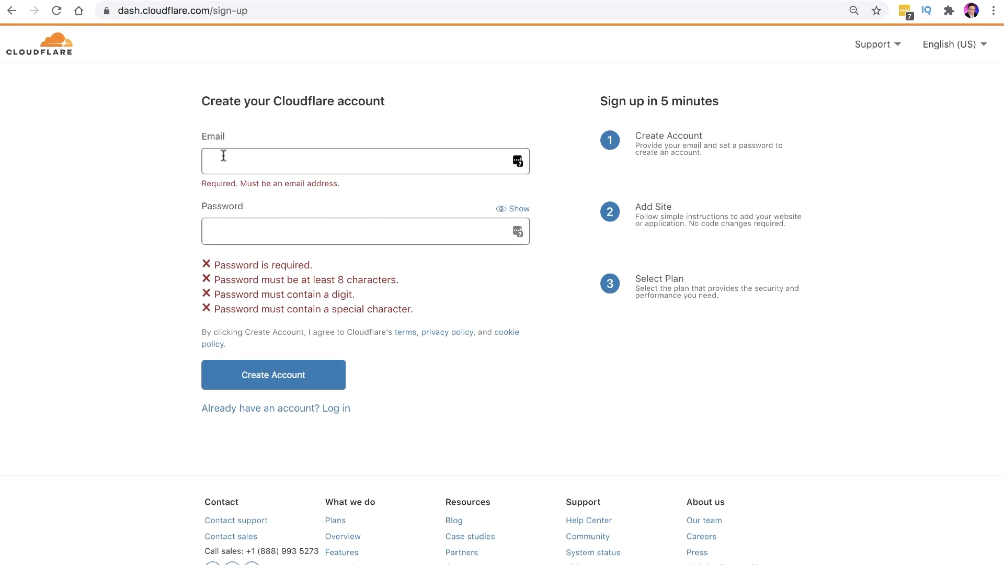
text(x)
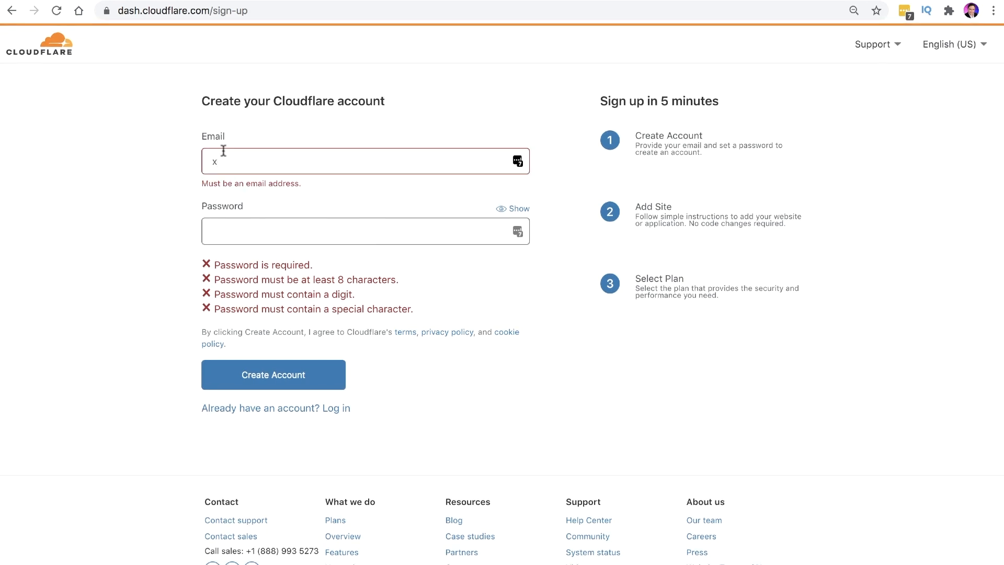
key(Tab)
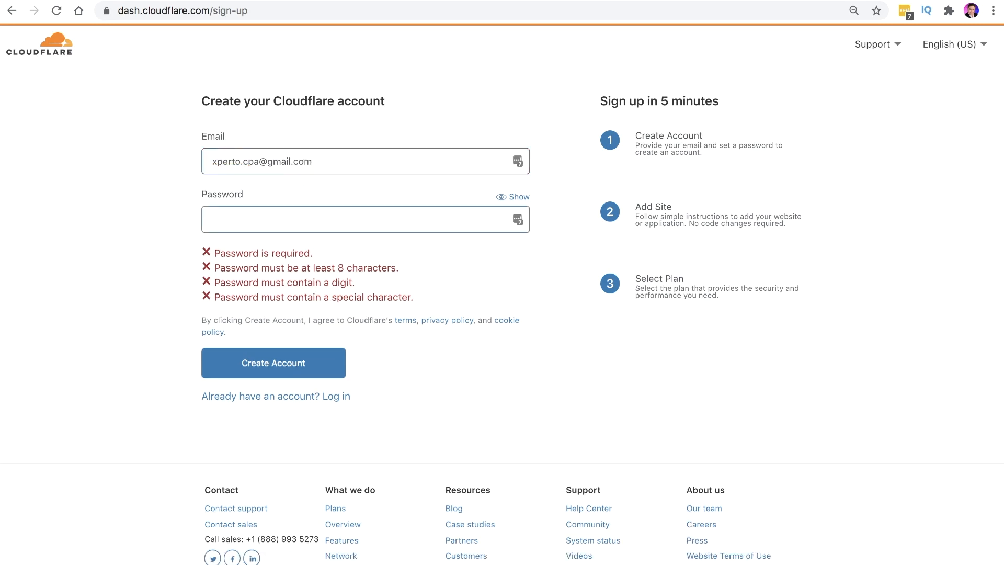
text(•••••••••••)
scroll(280, 371, up, 5)
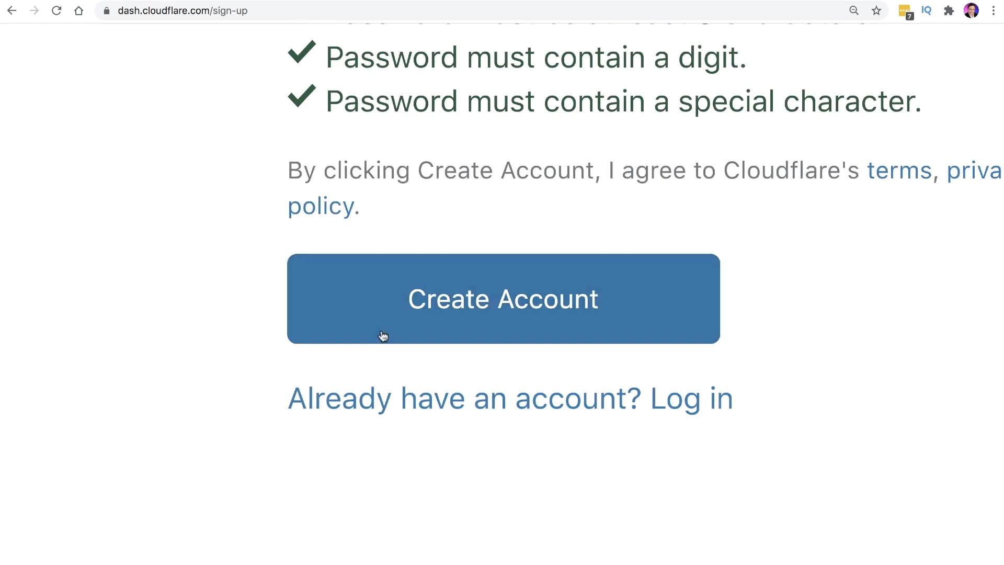
scroll(386, 327, down, 5)
click(274, 317)
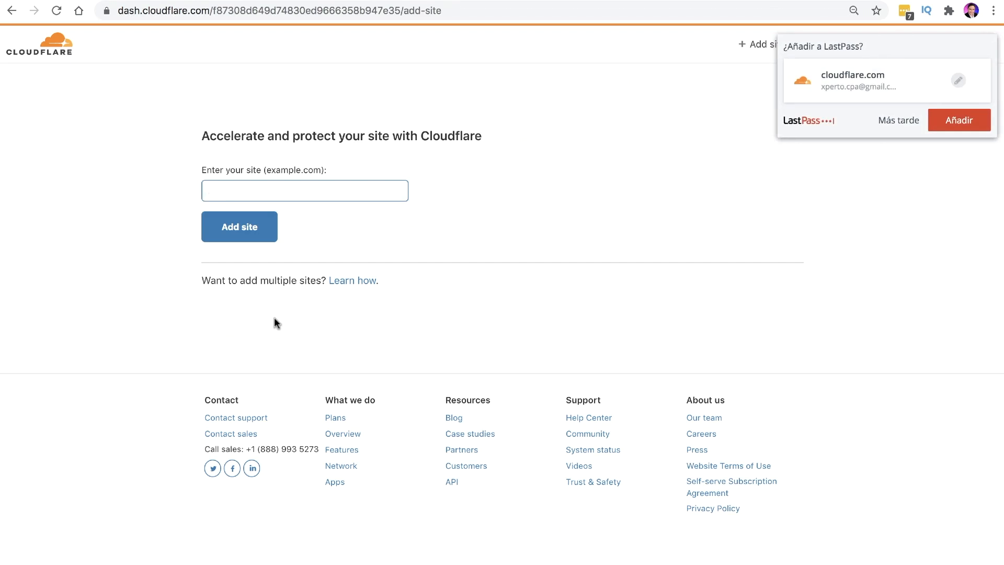
Decline the LastPass save-login prompt with Más tarde
click(896, 121)
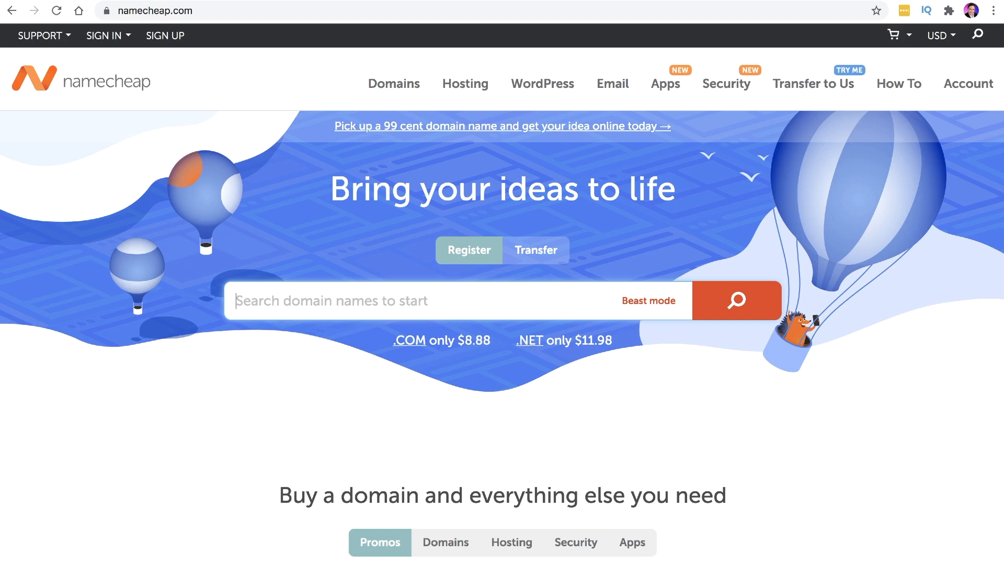
Search Namecheap for the domain quickpromo.club
text(quick)
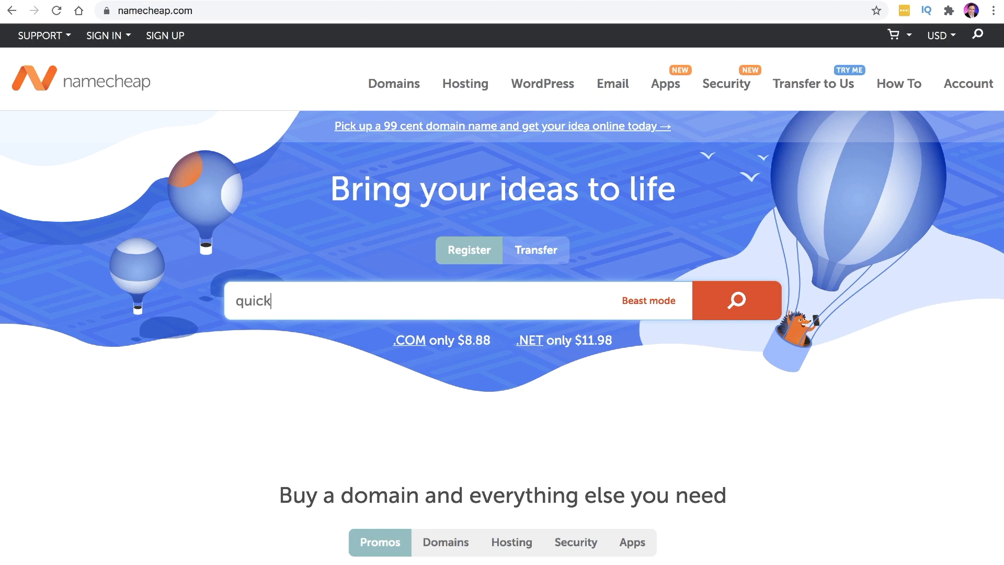
text(promo.club)
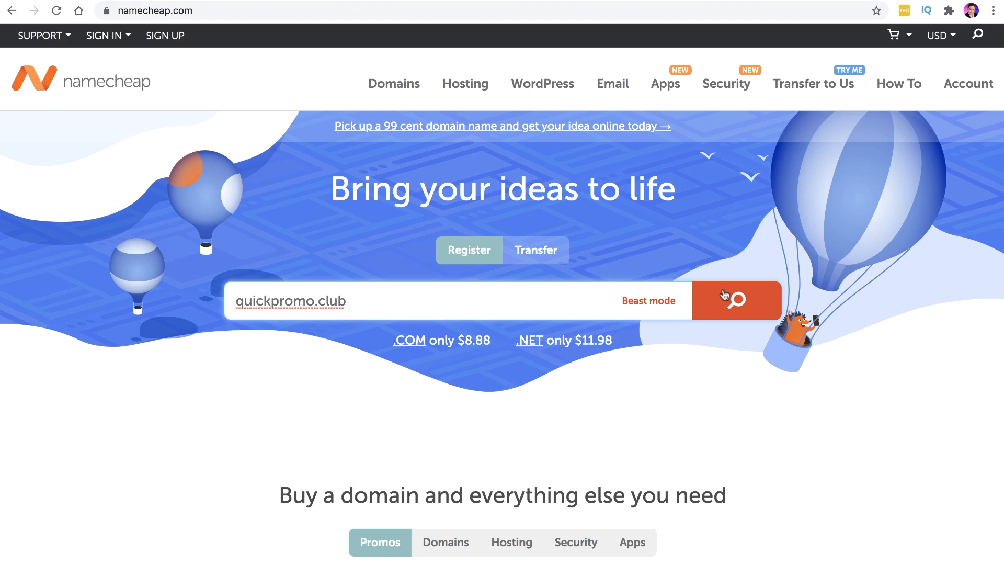
click(737, 302)
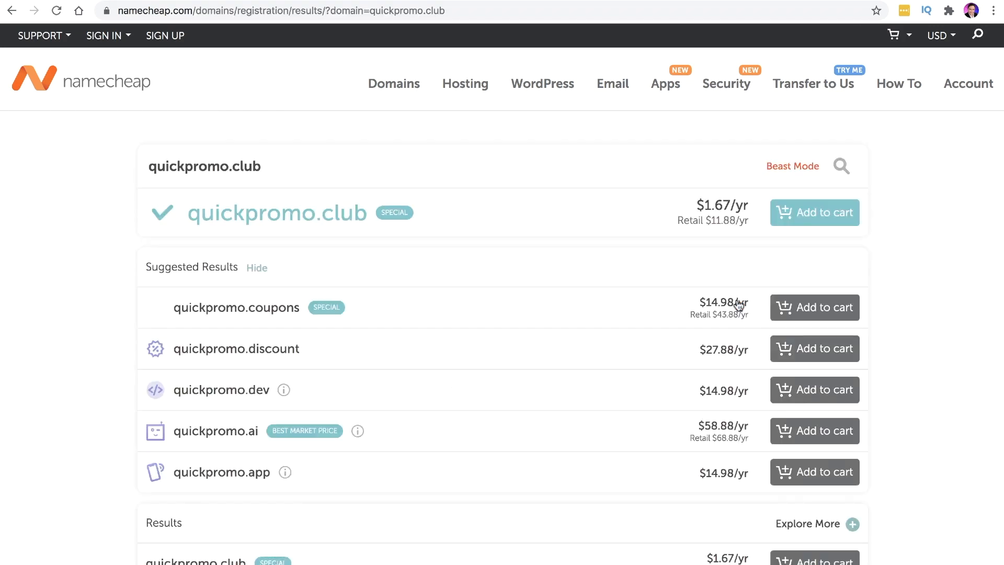
Compare the $1.67/yr sale and $11.88 retail prices, then add quickpromo.club to the cart
drag(704, 205, 749, 220)
click(734, 206)
drag(674, 221, 735, 221)
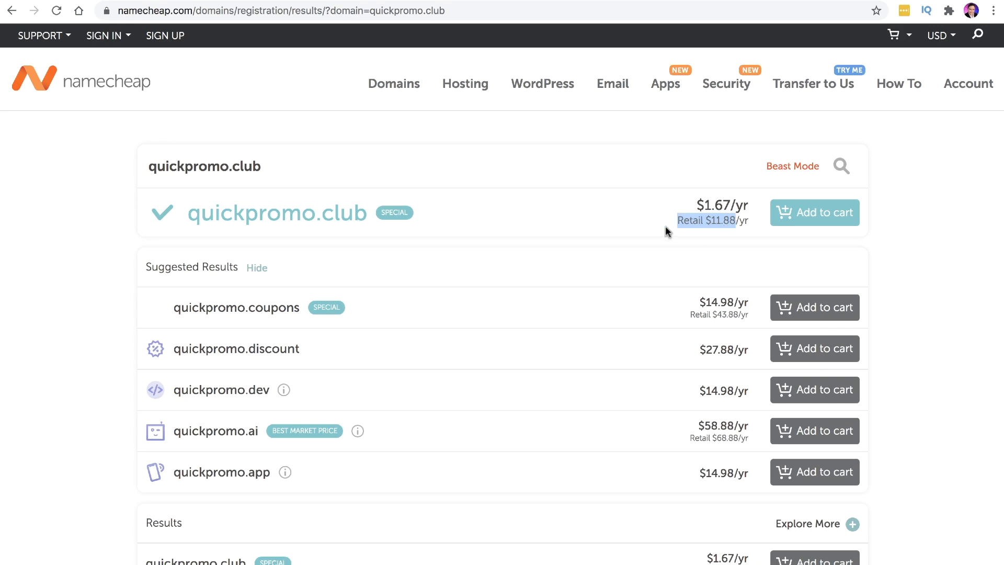
drag(704, 205, 733, 204)
click(735, 206)
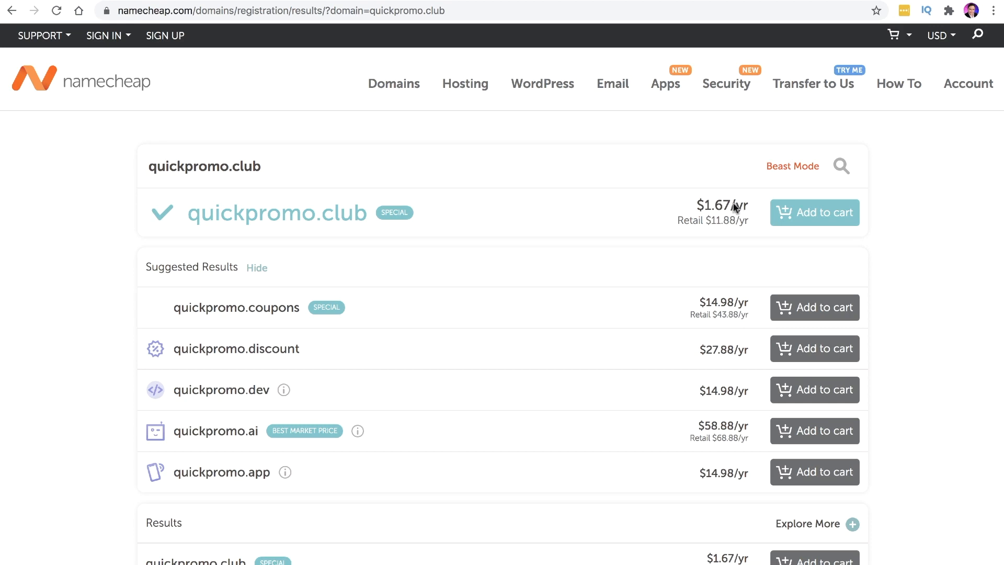
click(804, 213)
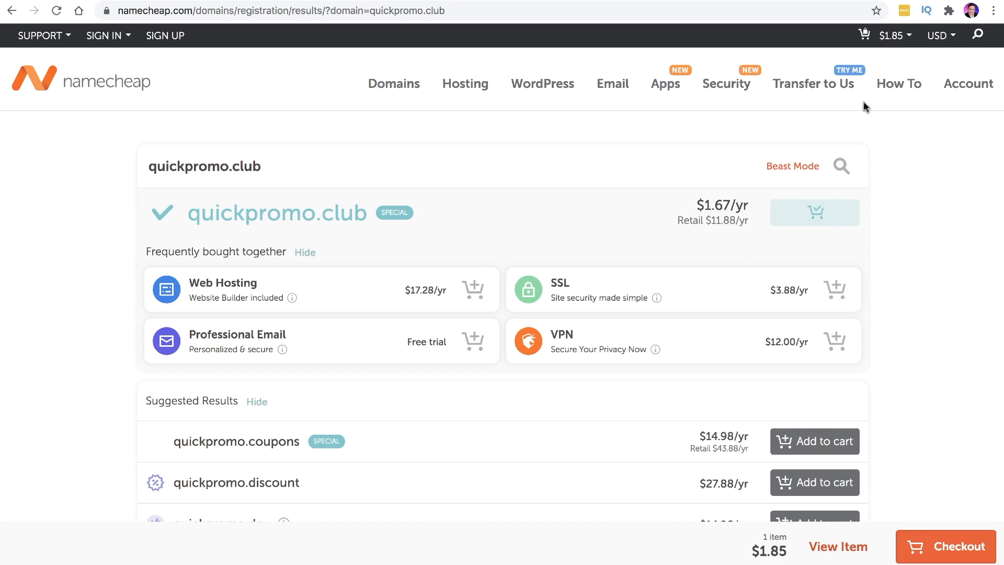
mouse_move(872, 39)
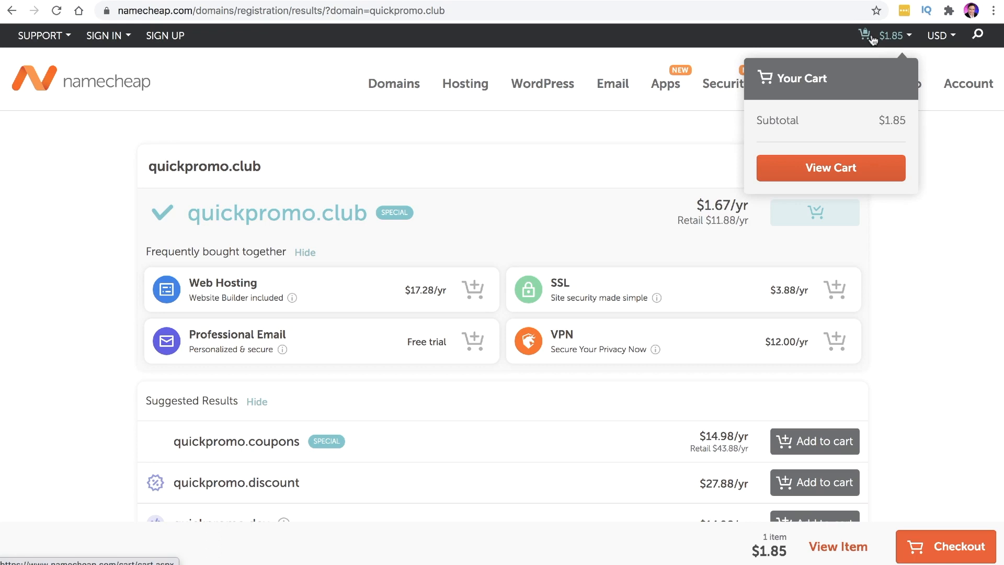
Open the full cart and try a 2-year registration before setting it back to 1 Year
click(820, 173)
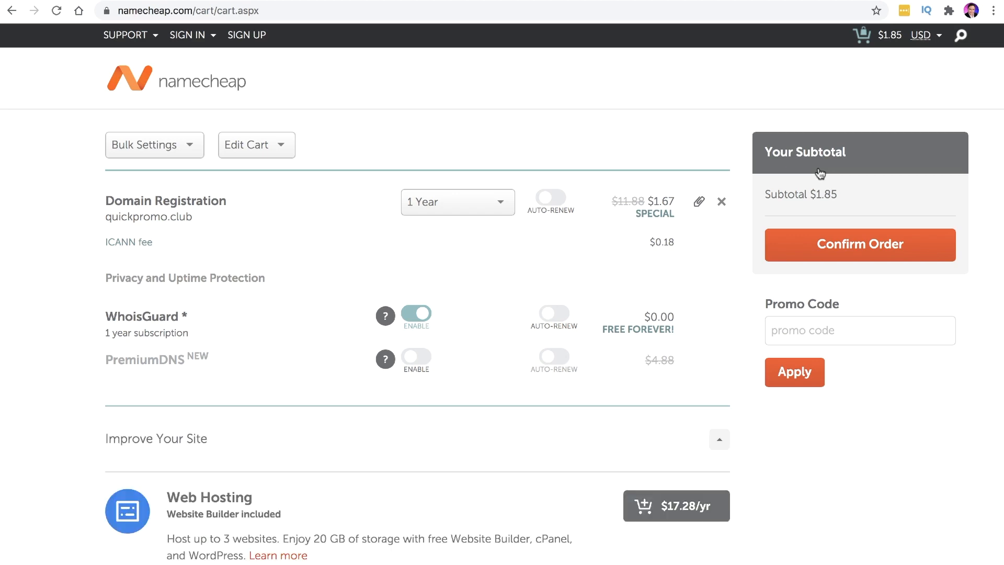
click(473, 211)
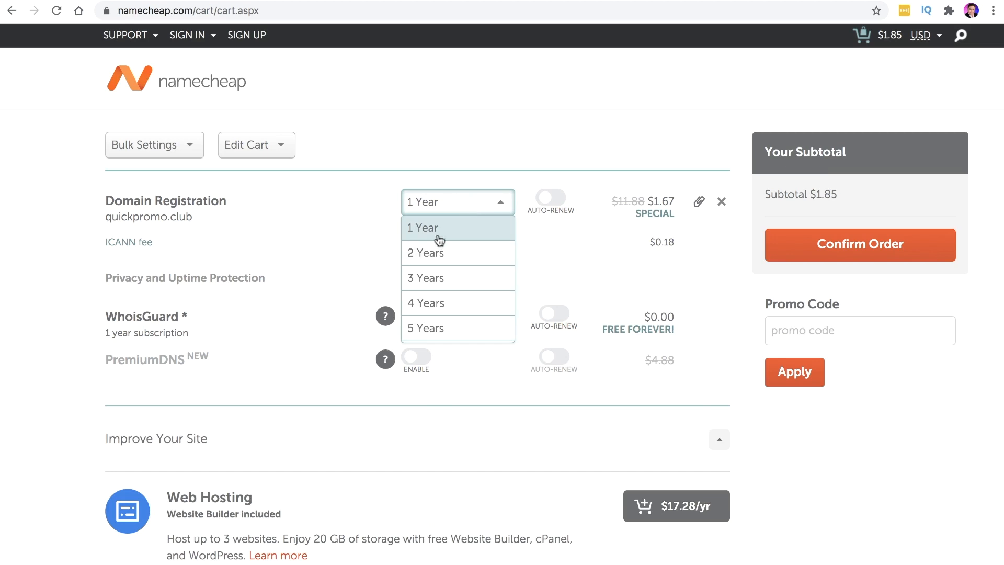
click(425, 252)
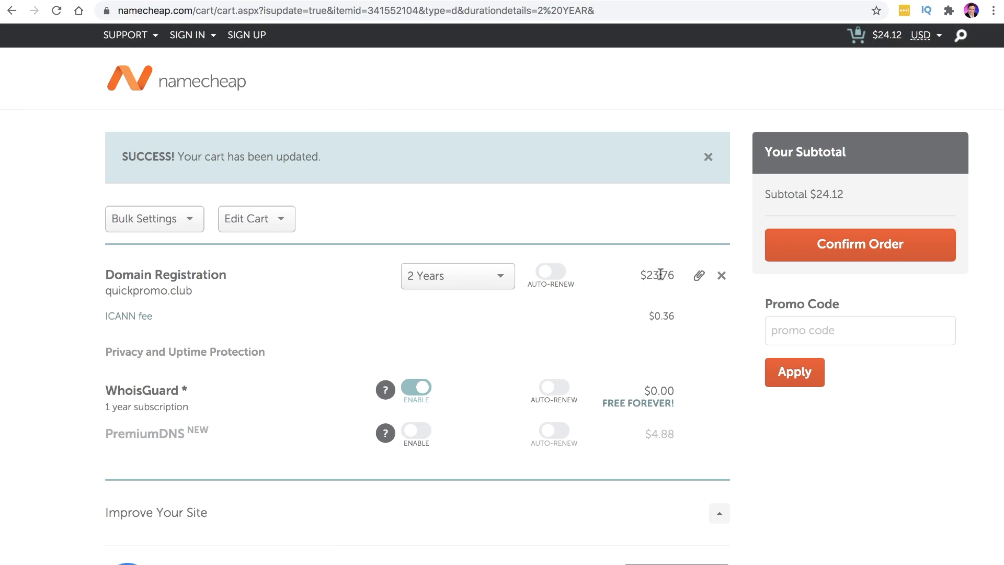
click(488, 278)
click(439, 299)
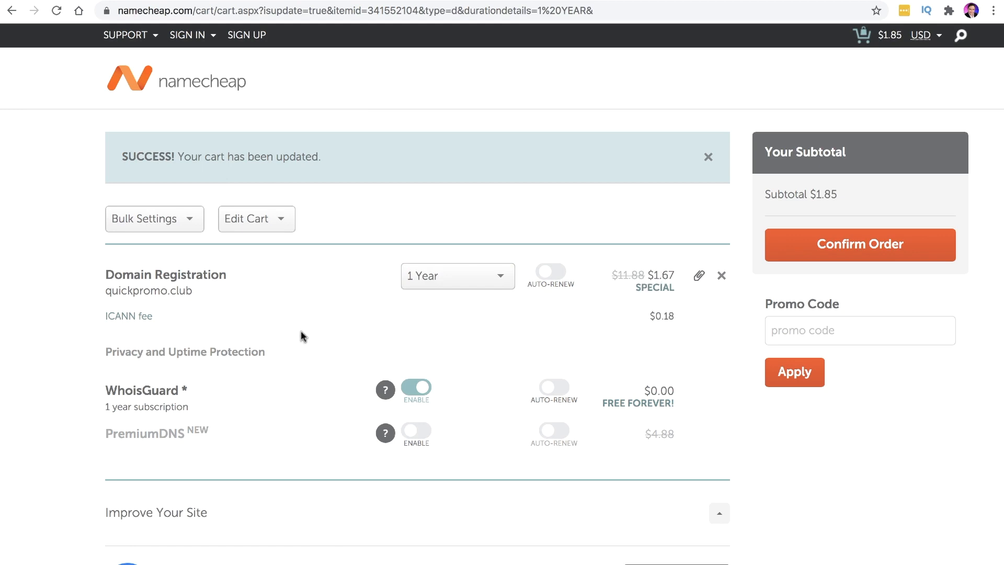
Scroll past the Web Hosting and Email Hosting offers to the $1.85 subtotal
scroll(300, 336, down, 6)
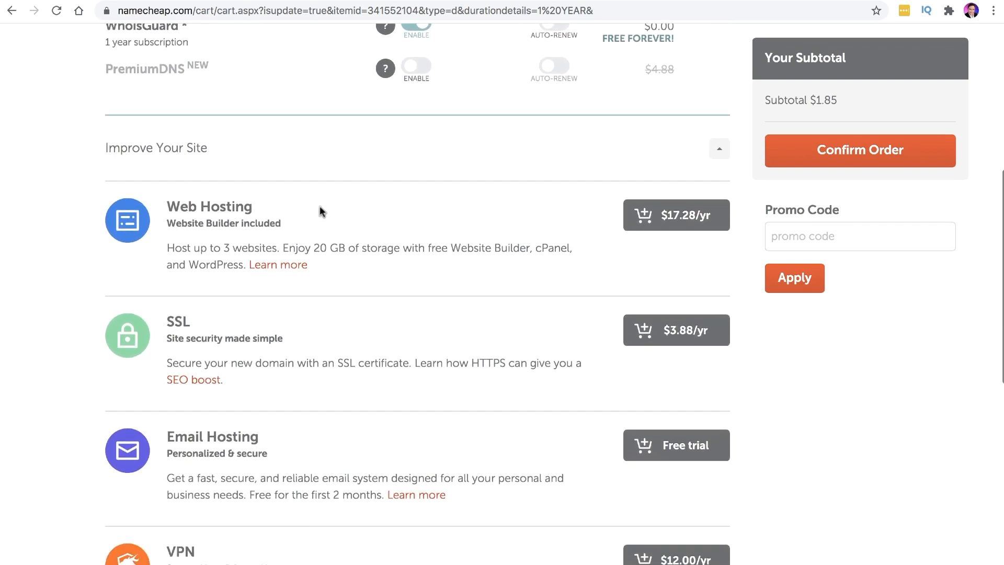
drag(190, 208, 243, 234)
drag(175, 321, 243, 344)
scroll(265, 352, down, 4)
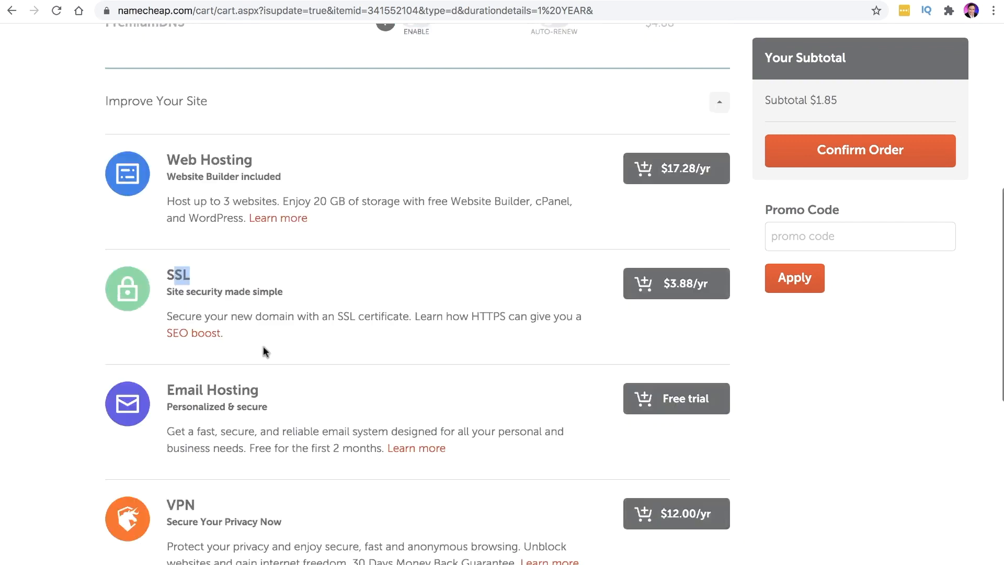
drag(182, 238, 265, 262)
click(197, 354)
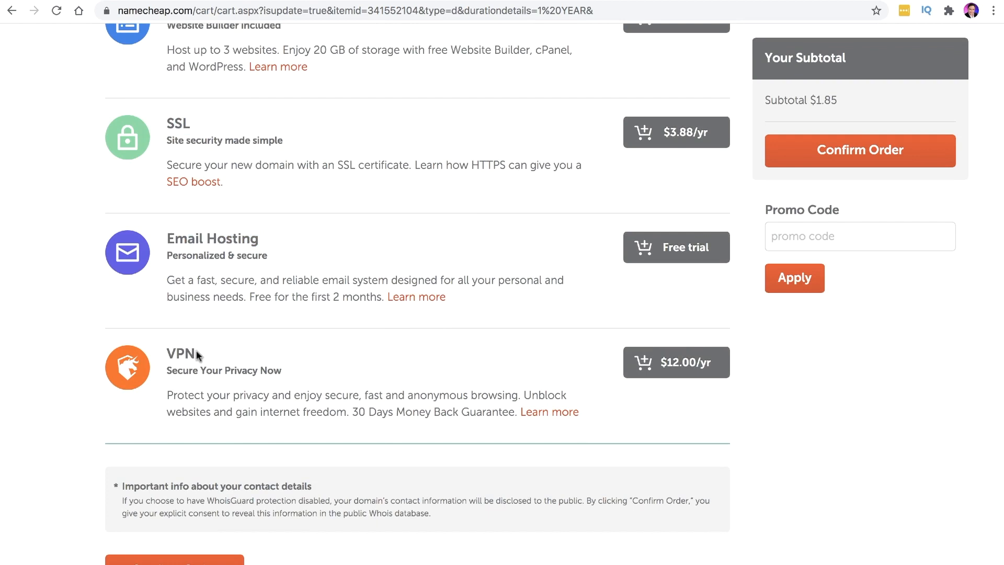
scroll(285, 362, down, 5)
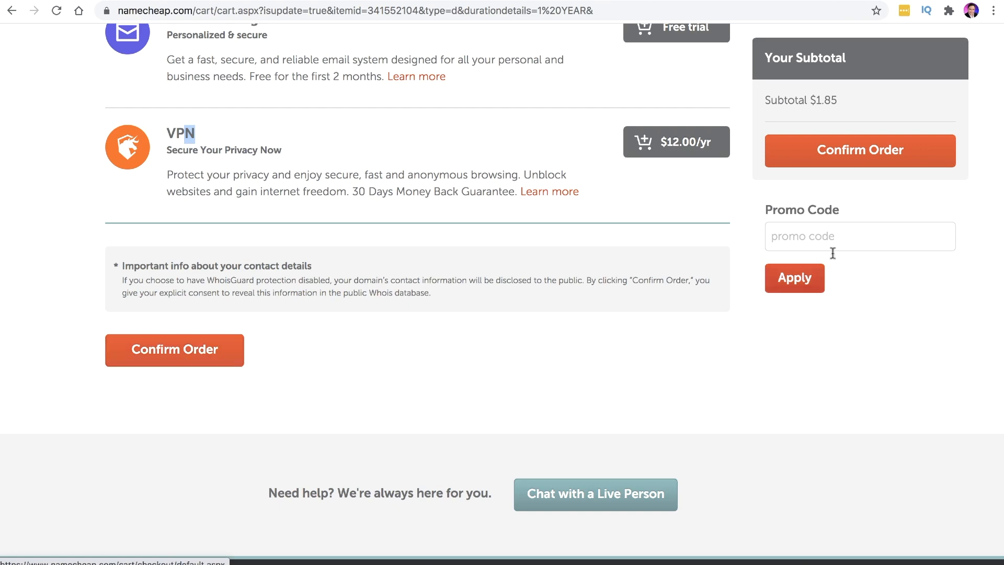
scroll(865, 159, up, 5)
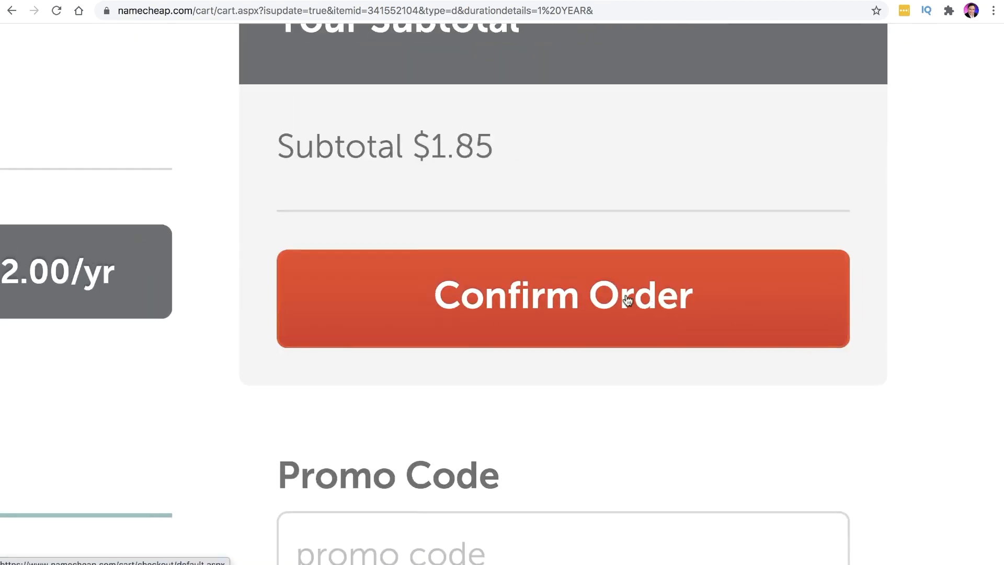
scroll(625, 299, down, 5)
Confirm the order and review the Login/Signup page's sign-in and account-creation forms
click(830, 162)
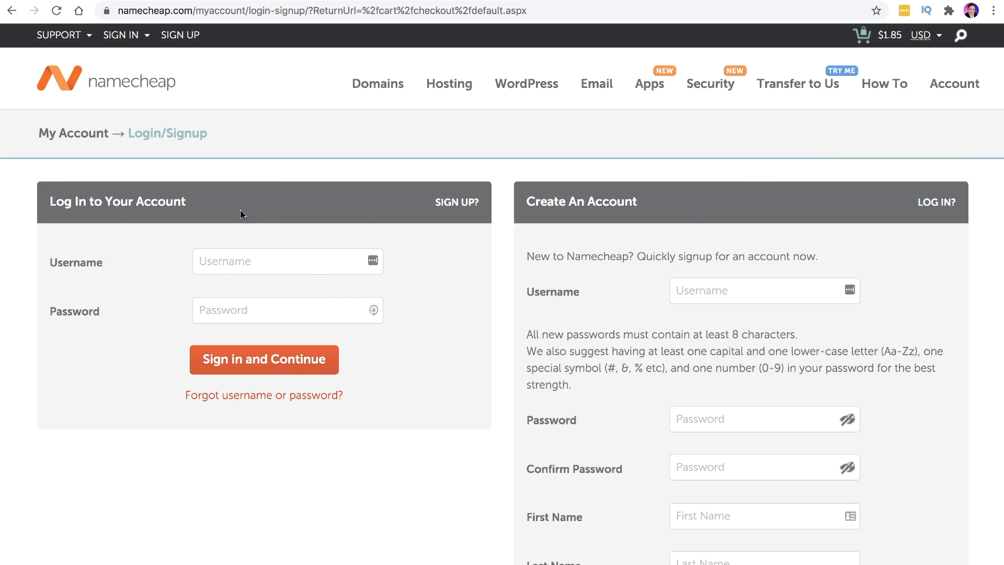
drag(195, 202, 49, 203)
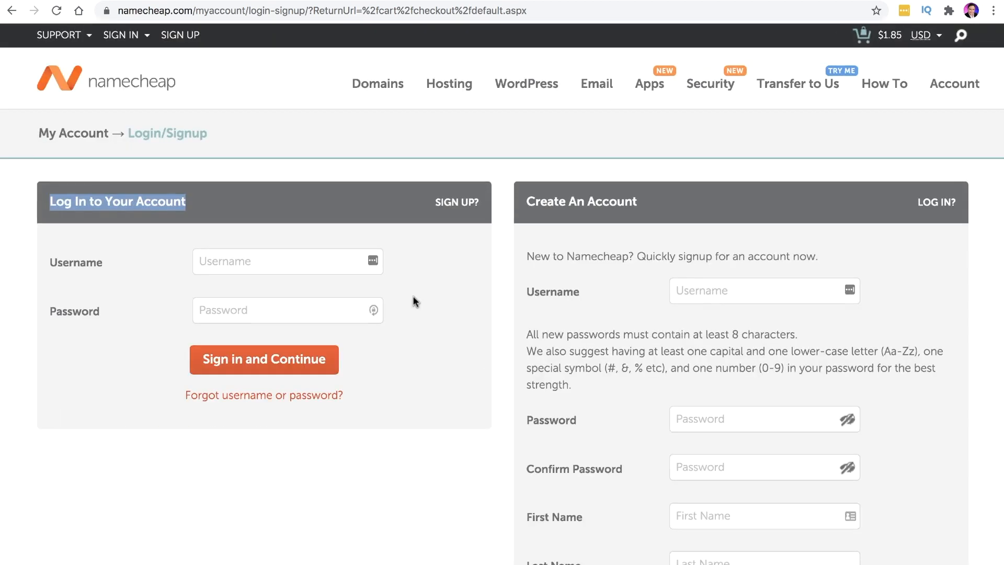
scroll(647, 352, down, 3)
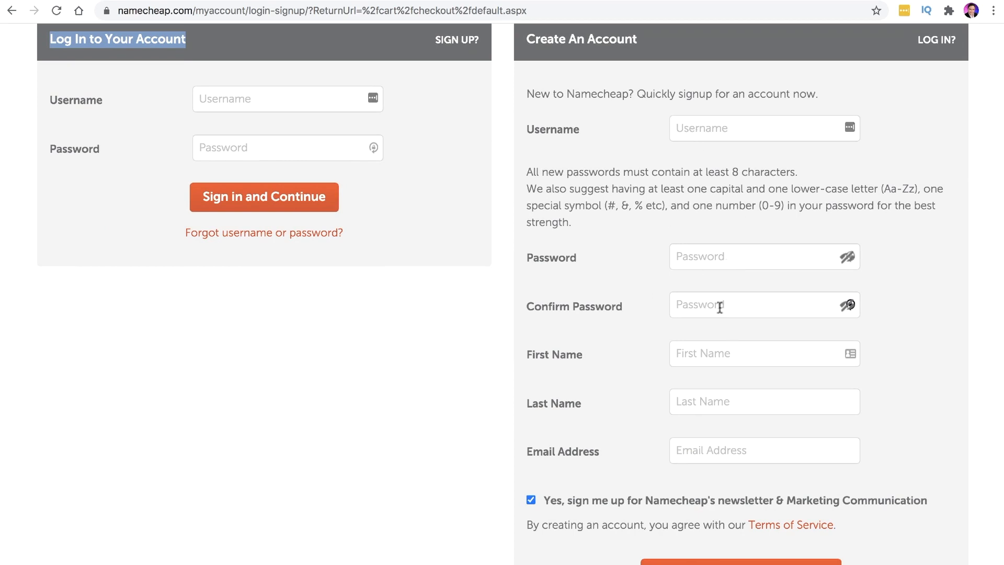
scroll(643, 356, down, 2)
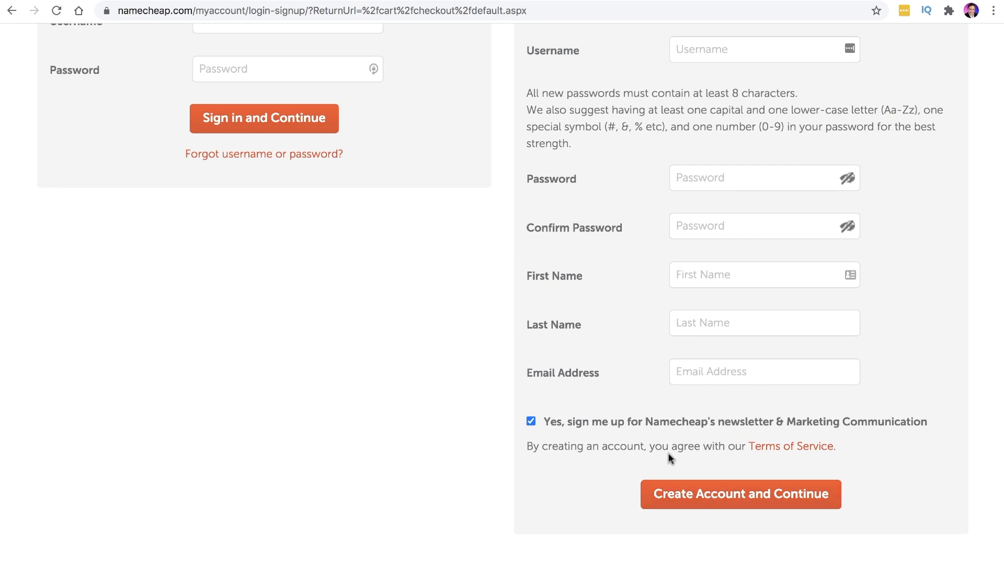
scroll(669, 453, up, 4)
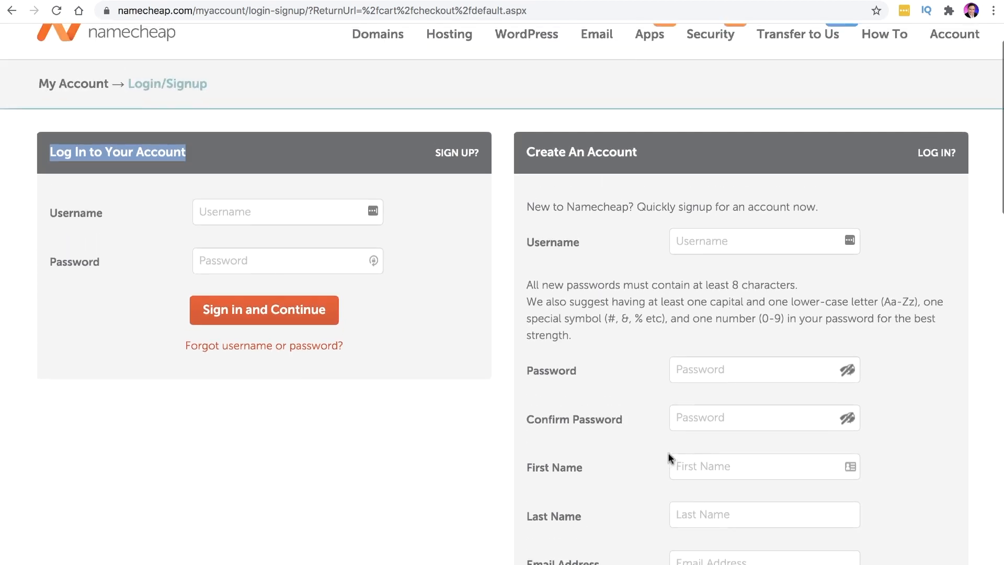
scroll(669, 453, up, 1)
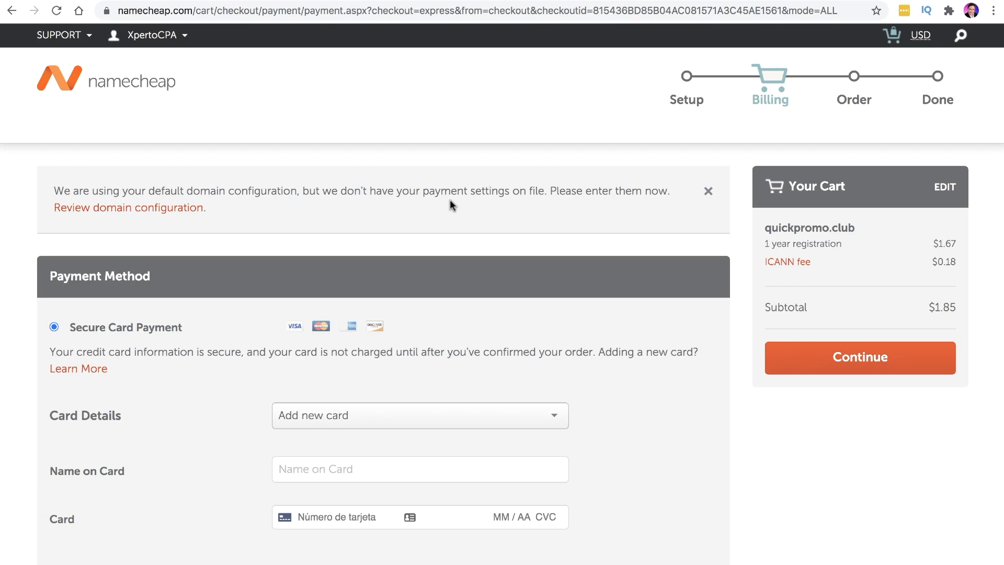
Review the Payment Method and Renewal Settings sections and check the $1.85 subtotal
scroll(435, 218, down, 5)
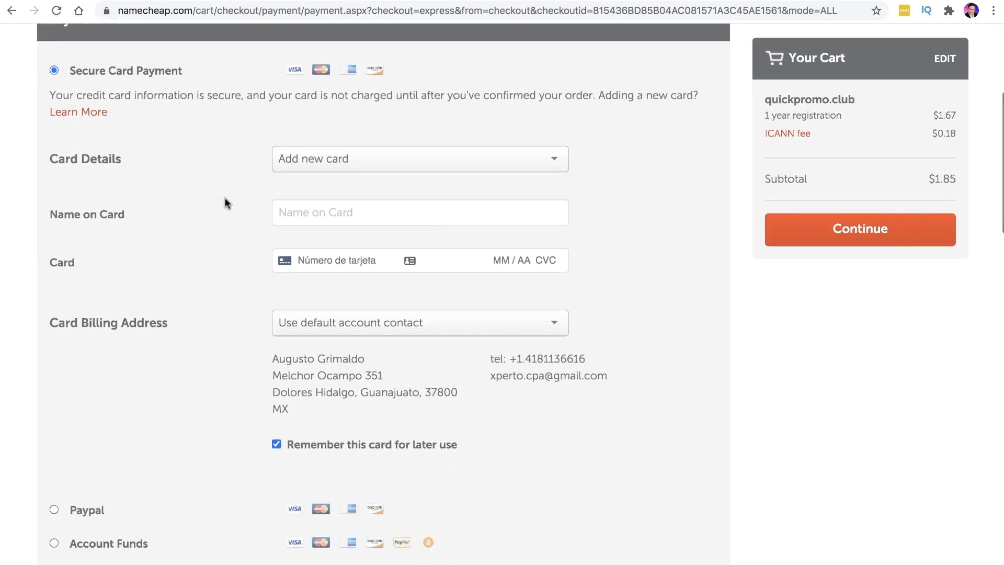
scroll(224, 197, up, 3)
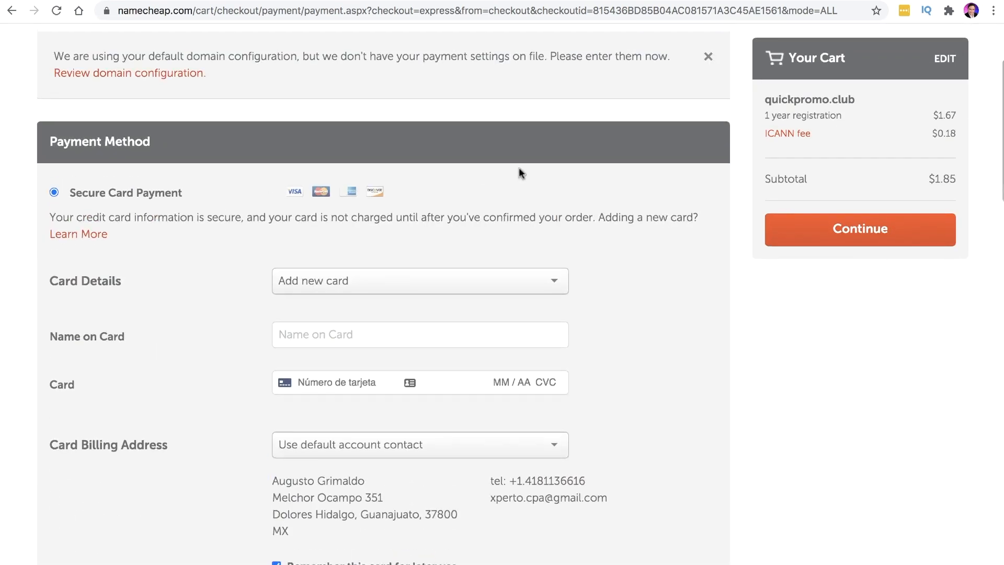
scroll(228, 317, down, 7)
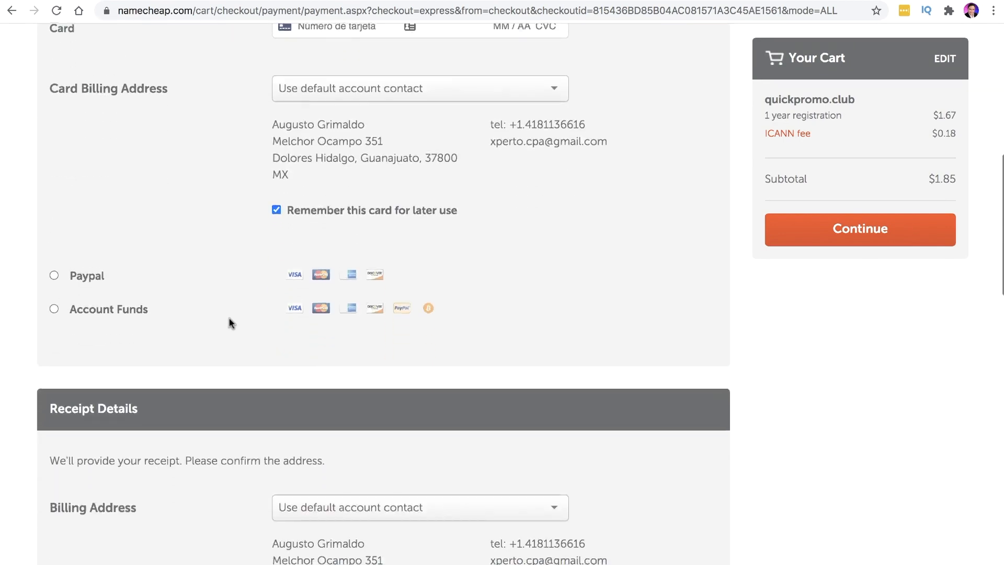
scroll(229, 318, down, 15)
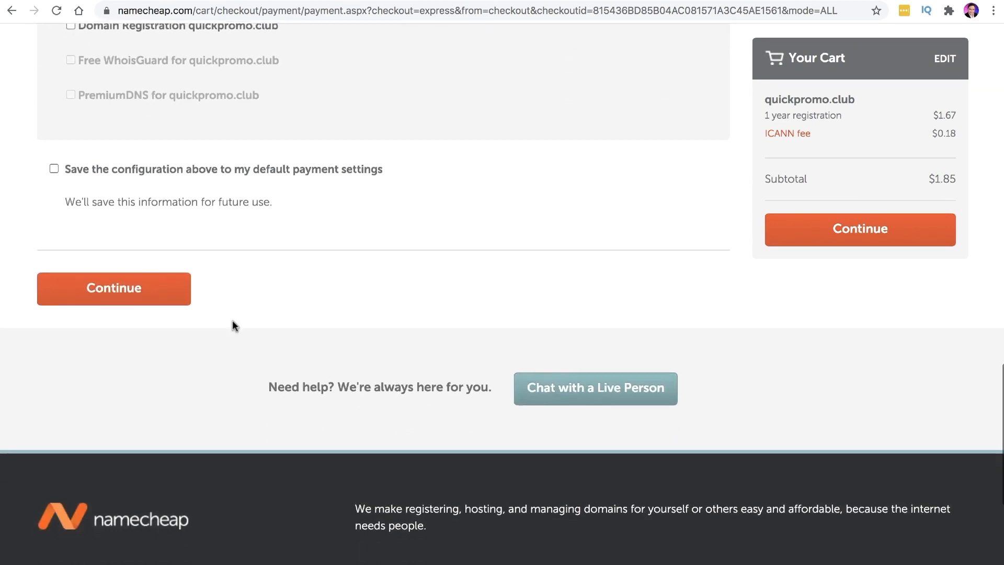
scroll(232, 320, down, 2)
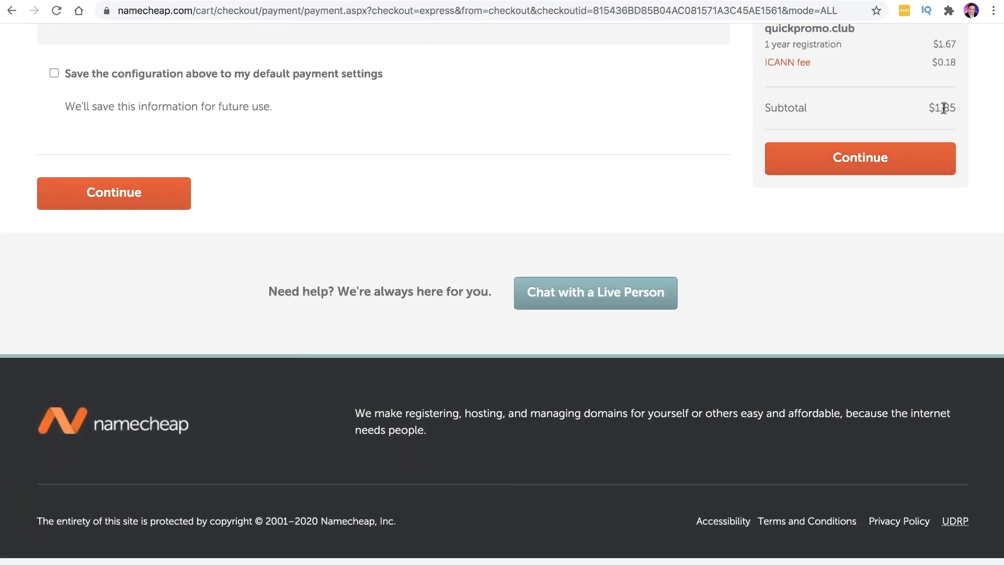
scroll(490, 186, up, 5)
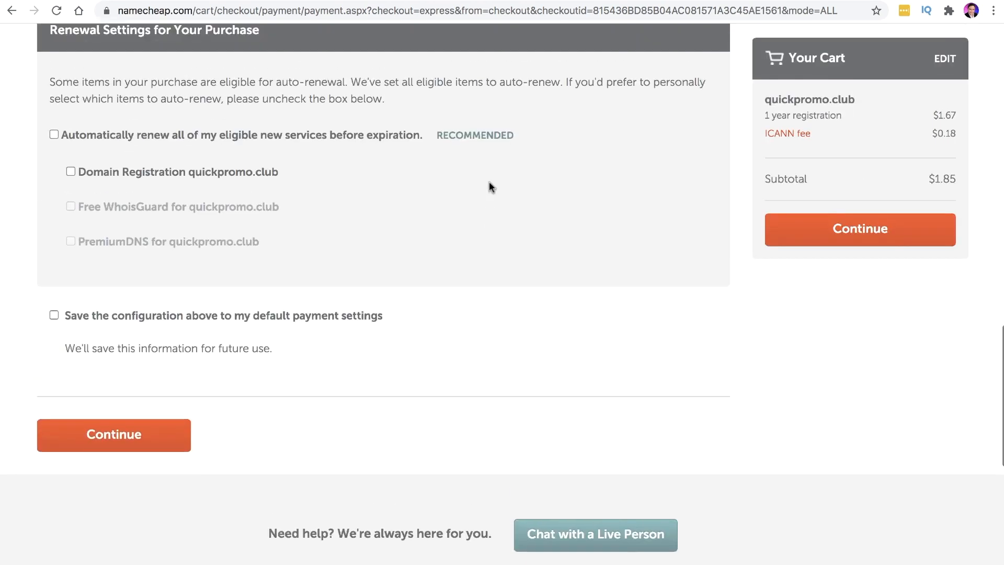
scroll(489, 185, up, 1)
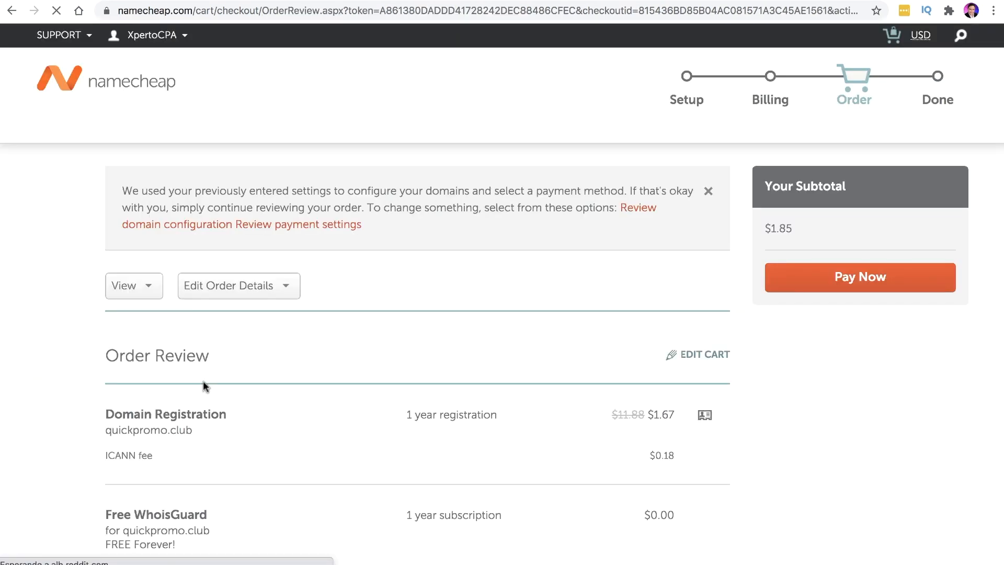
scroll(395, 464, down, 3)
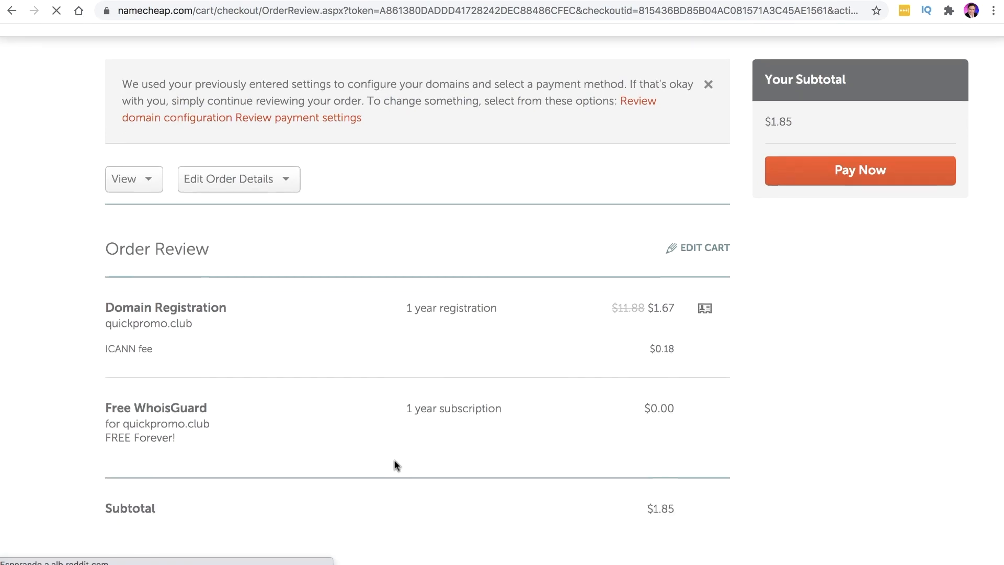
scroll(639, 420, down, 3)
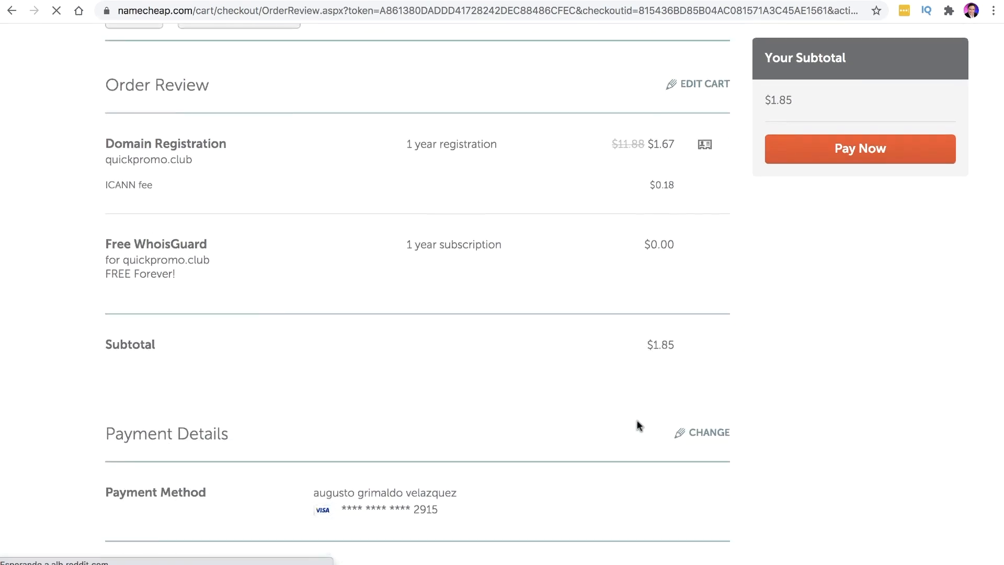
scroll(634, 422, down, 5)
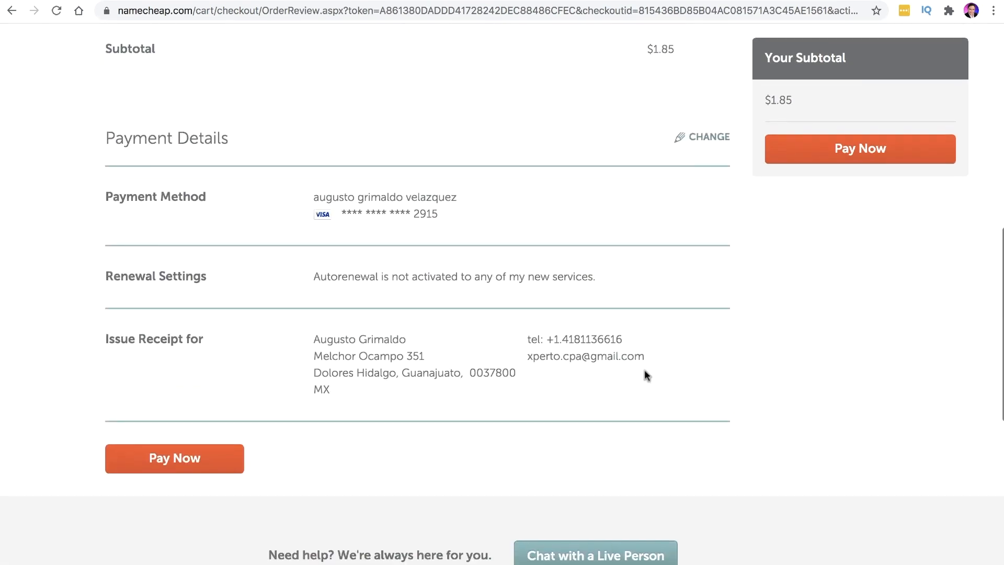
scroll(646, 375, up, 3)
scroll(645, 376, up, 8)
drag(795, 199, 764, 199)
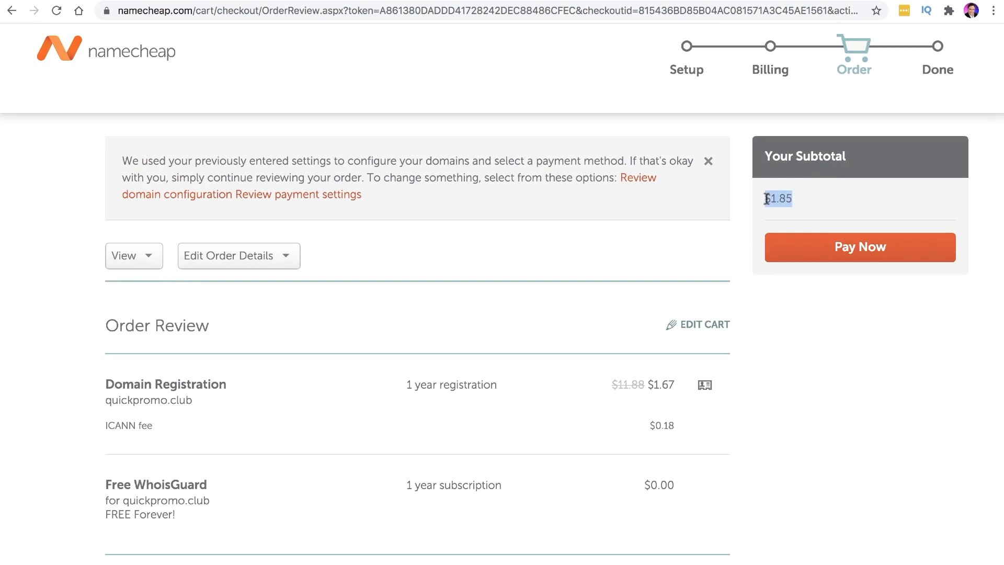
Pay for the $1.85 order and open quickpromo.club's domain management page
click(848, 251)
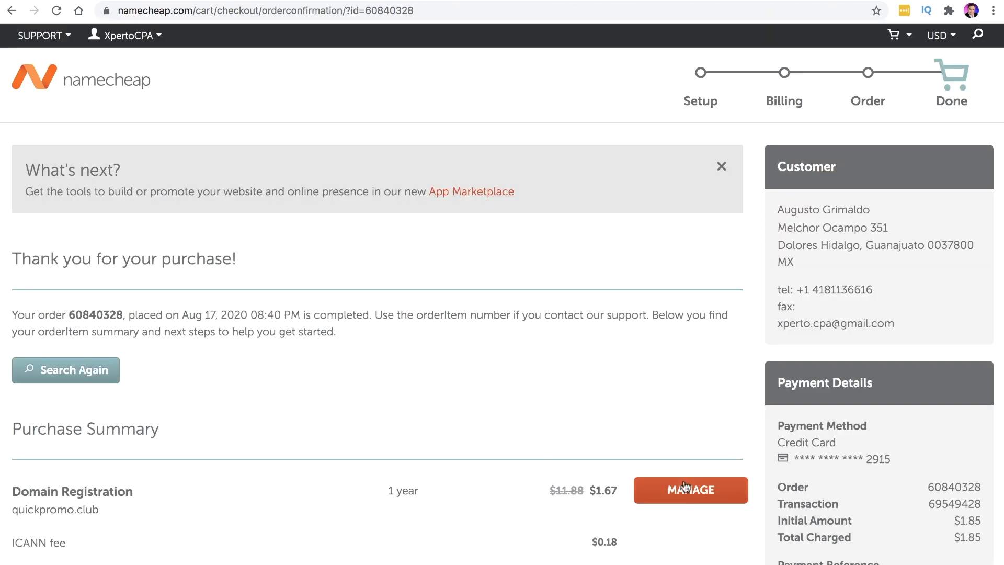
scroll(691, 497, up, 5)
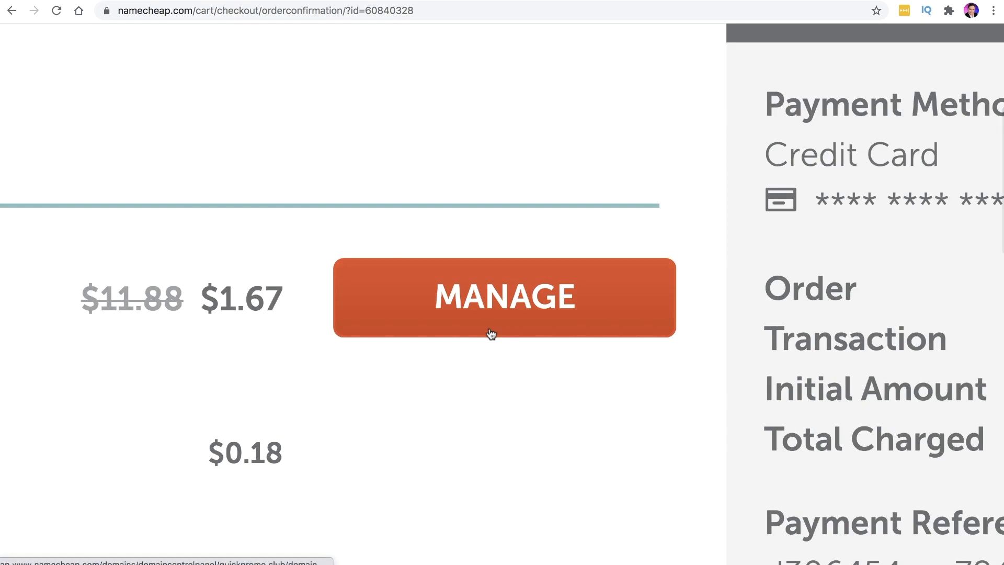
scroll(503, 343, down, 5)
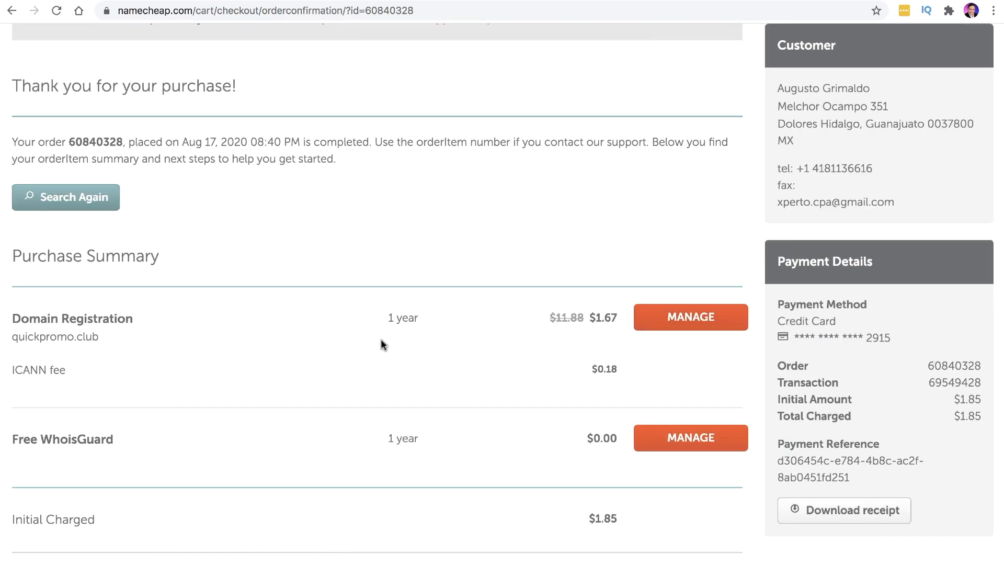
click(676, 324)
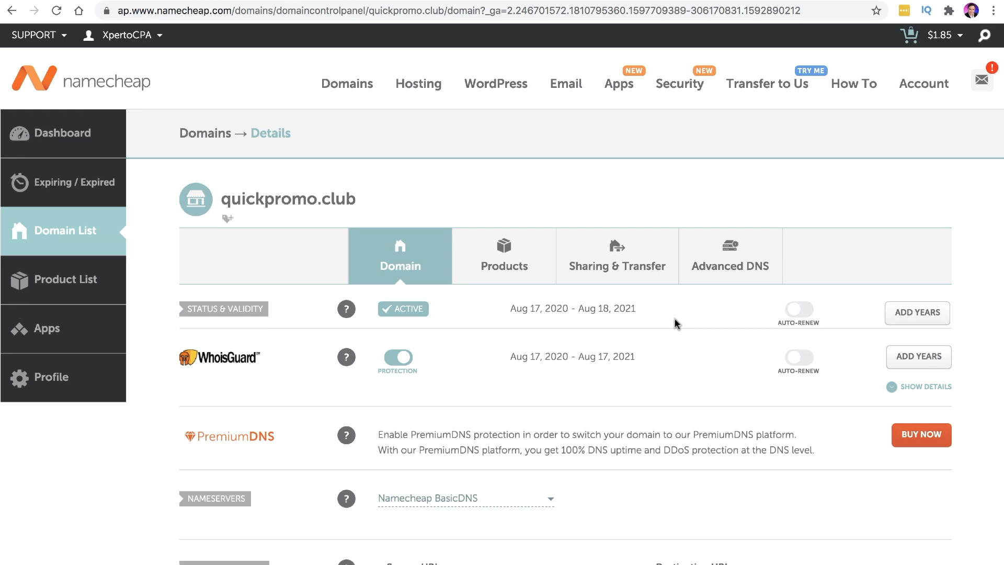
Set quickpromo.club's nameservers to Custom DNS and bring up the Cloudflare add-site tab
scroll(675, 324, down, 4)
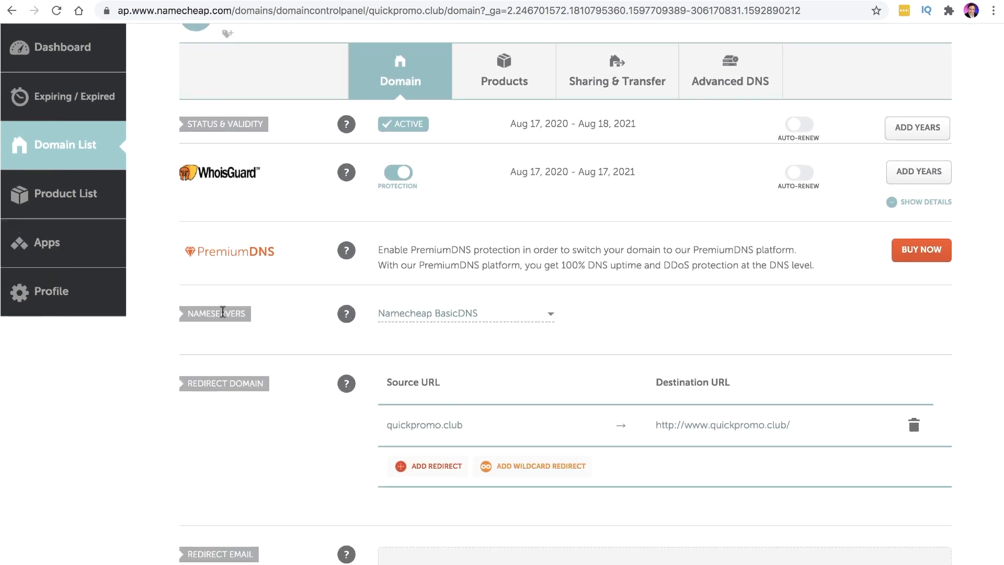
drag(189, 313, 244, 314)
scroll(249, 313, up, 5)
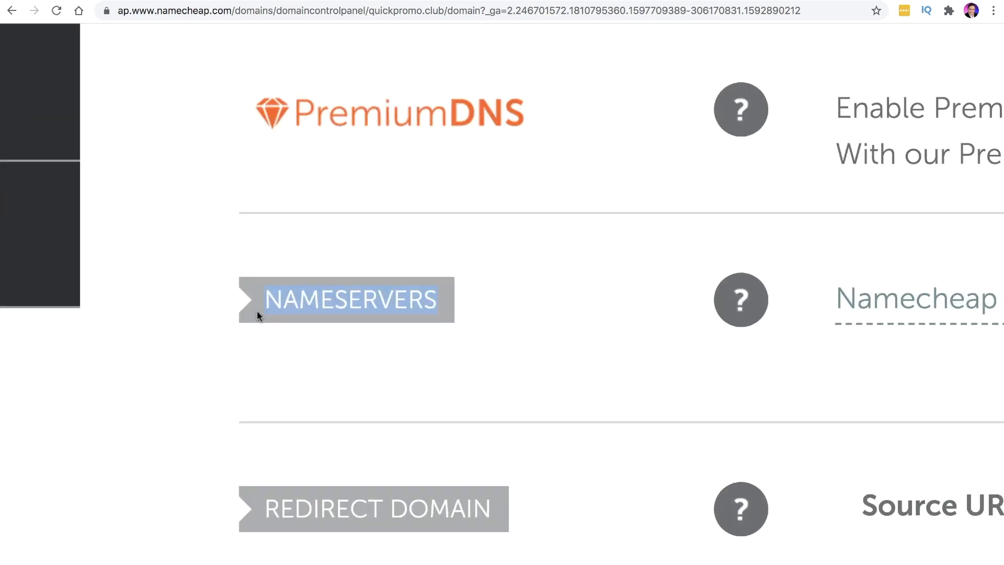
scroll(262, 309, down, 5)
click(526, 307)
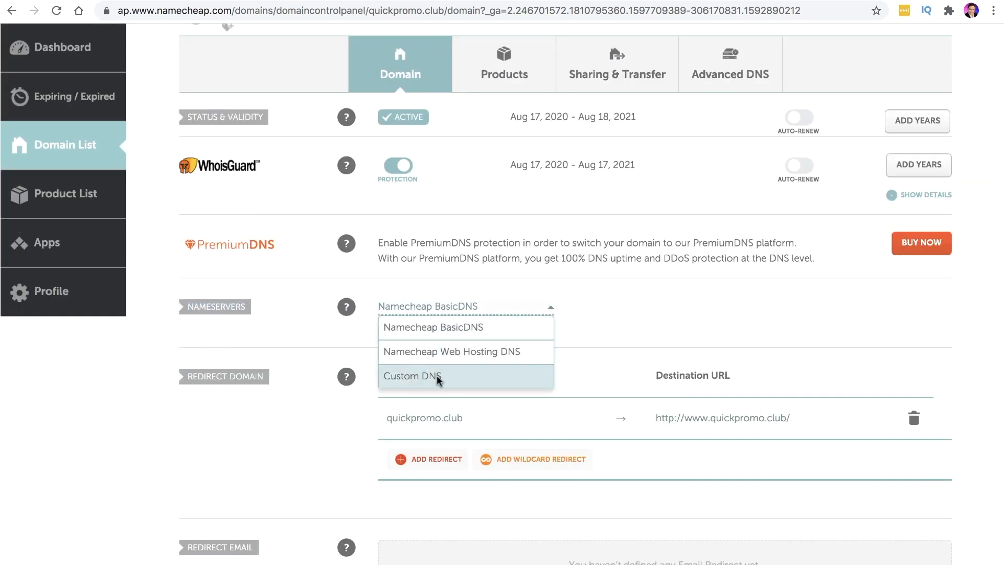
click(416, 376)
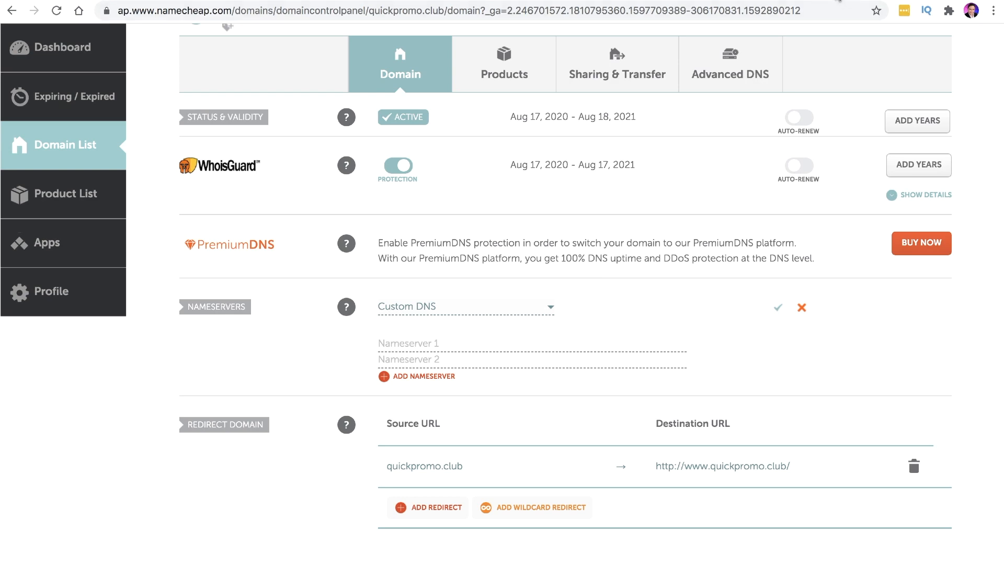
click(826, 0)
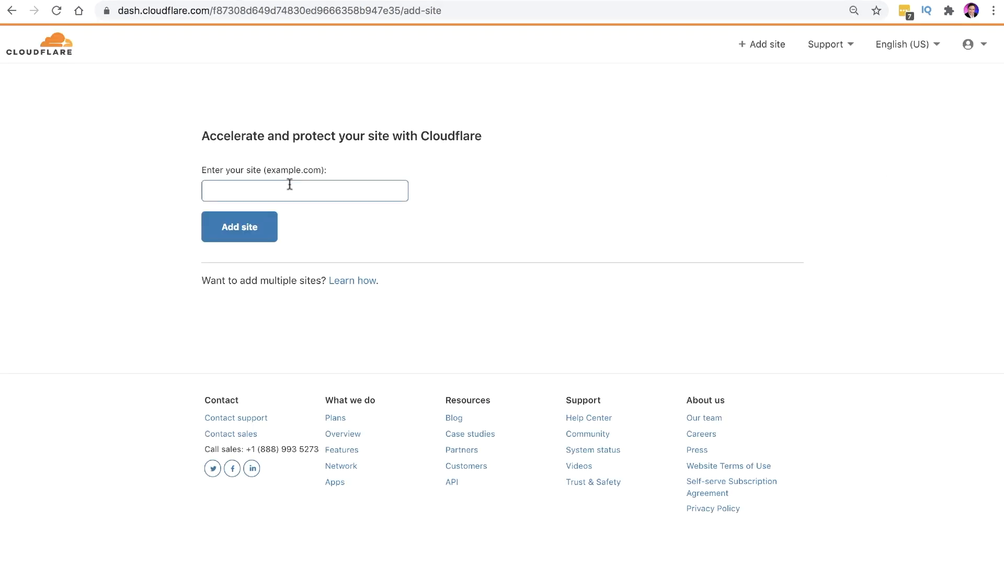
Enter quickpromo.club in Cloudflare's site field and submit it with Add site
click(220, 181)
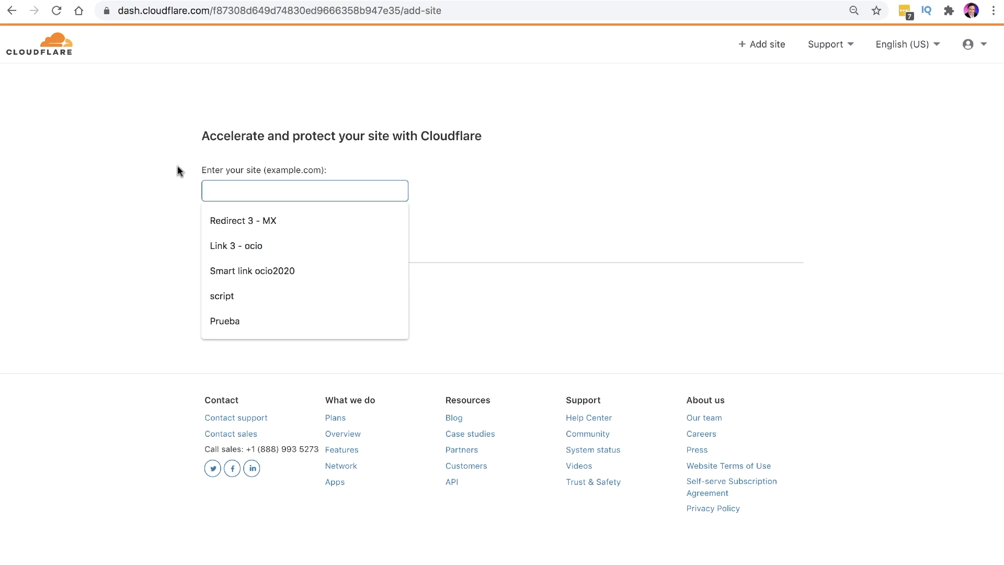
text(quickpromo.club)
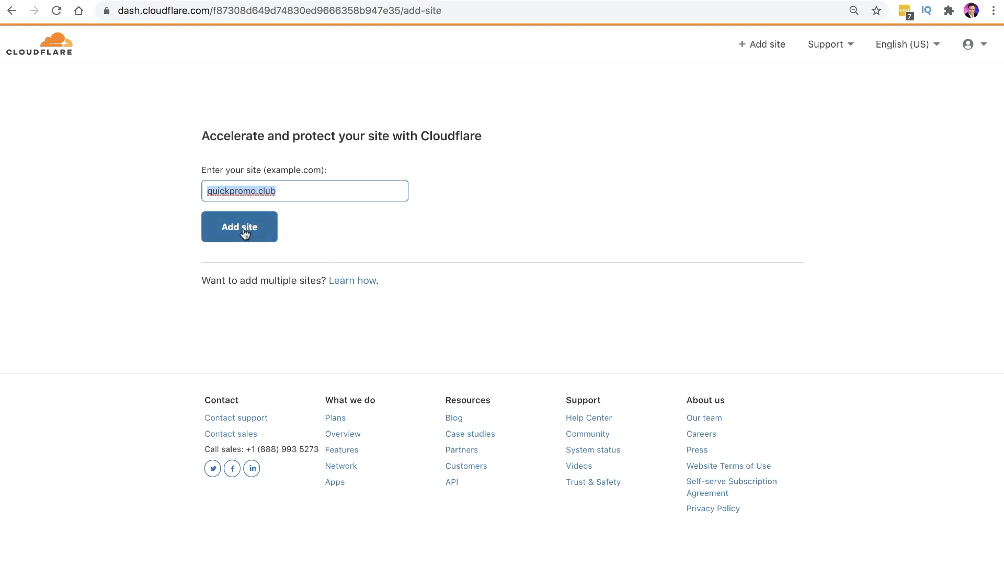
click(228, 229)
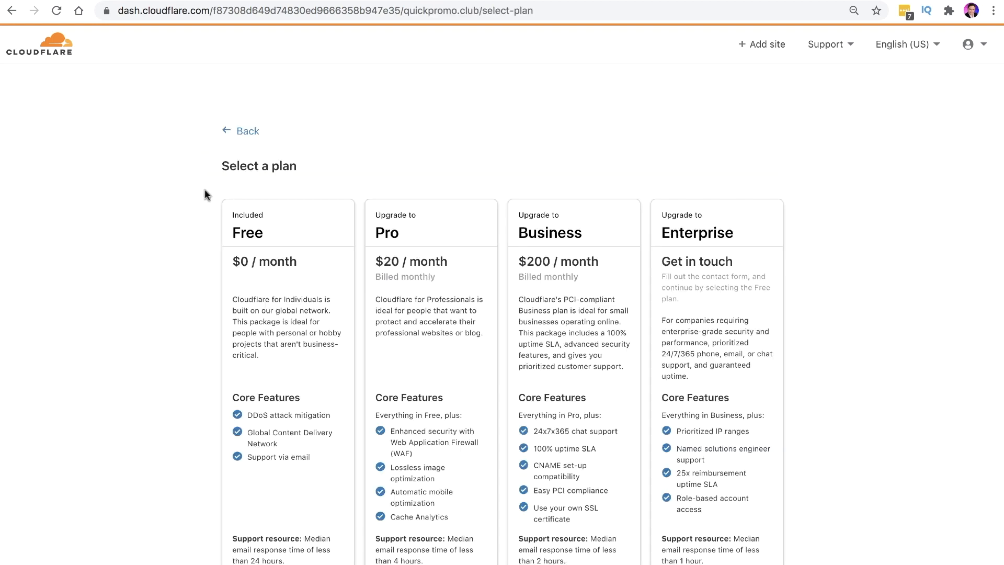
Select the Free plan for quickpromo.club and confirm it
click(281, 235)
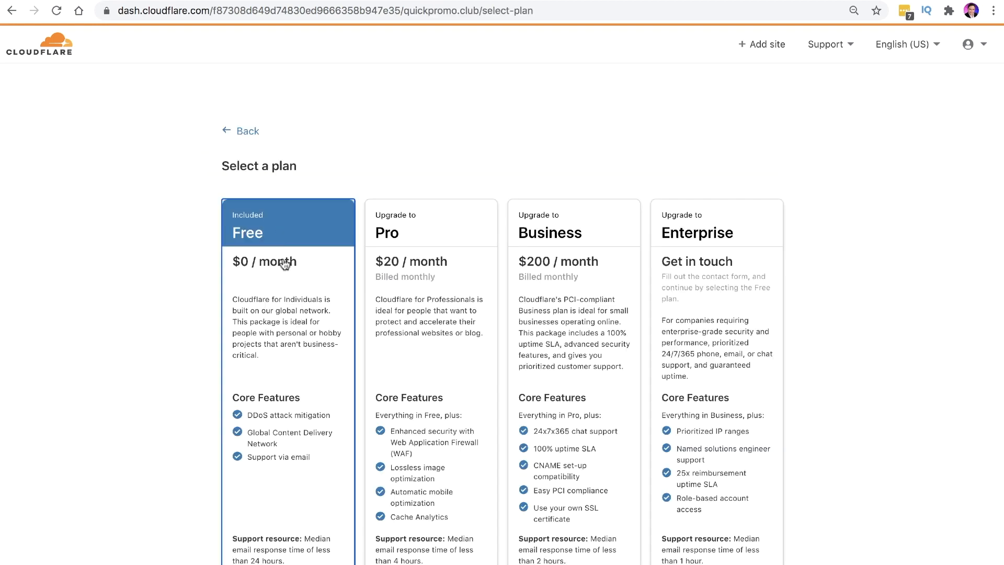
scroll(293, 316, down, 4)
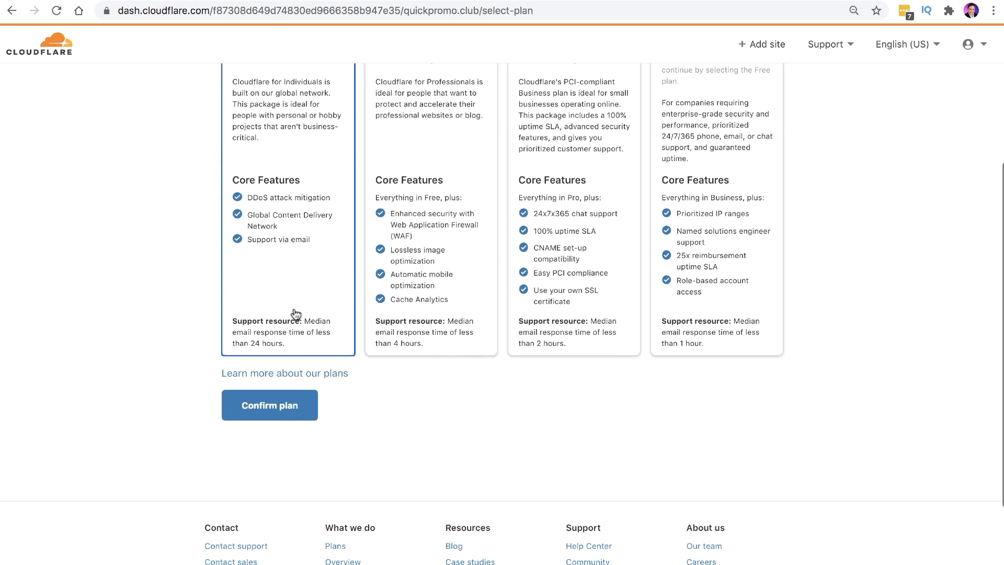
scroll(303, 320, down, 1)
scroll(303, 320, down, 2)
click(270, 314)
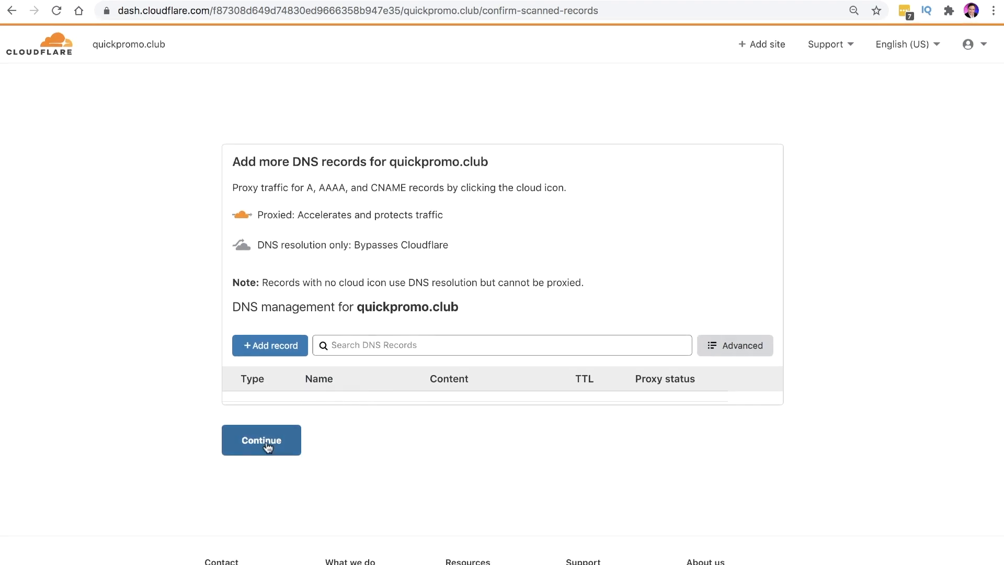
Continue past the DNS records review and confirm adding records later
click(253, 447)
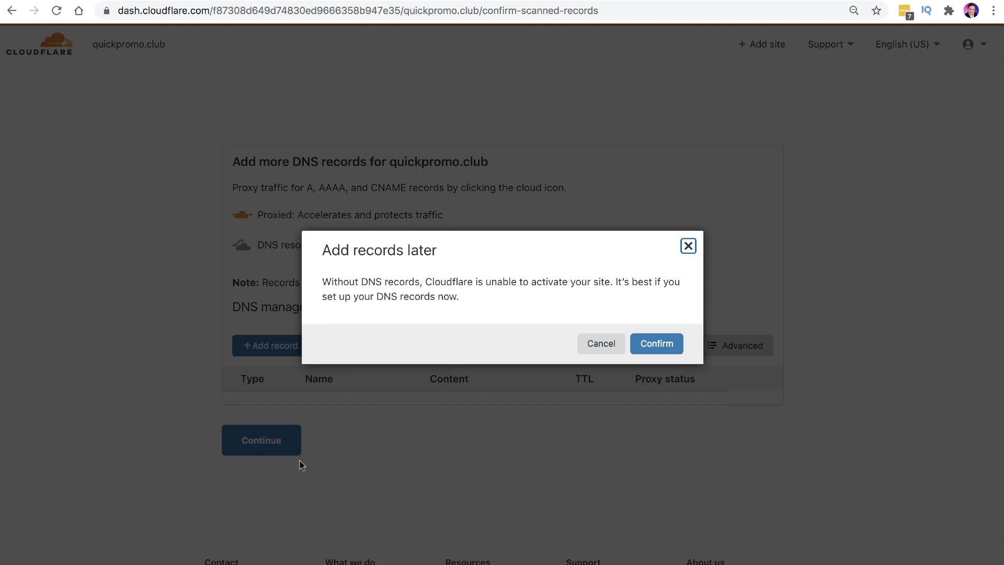
drag(467, 259, 330, 251)
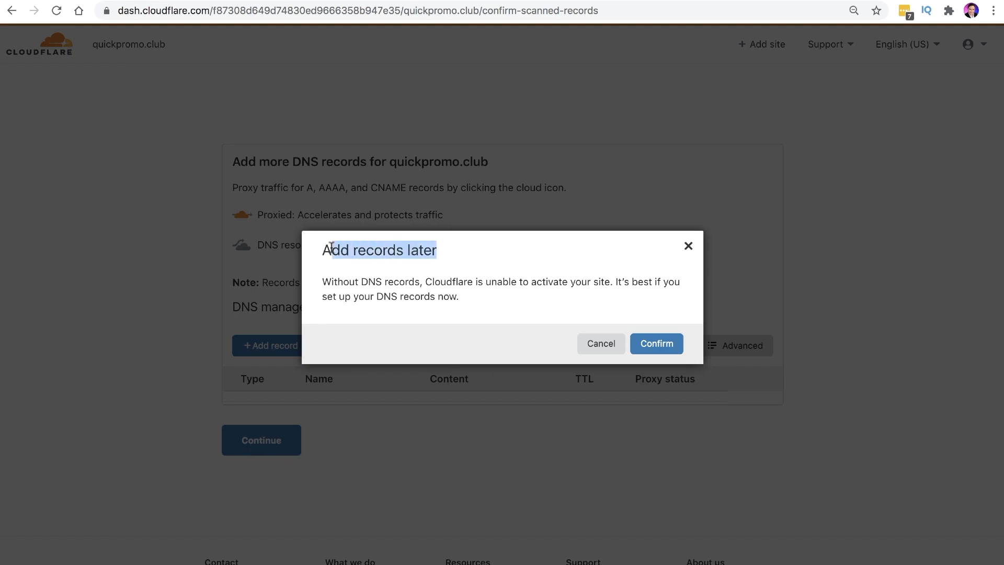
click(655, 343)
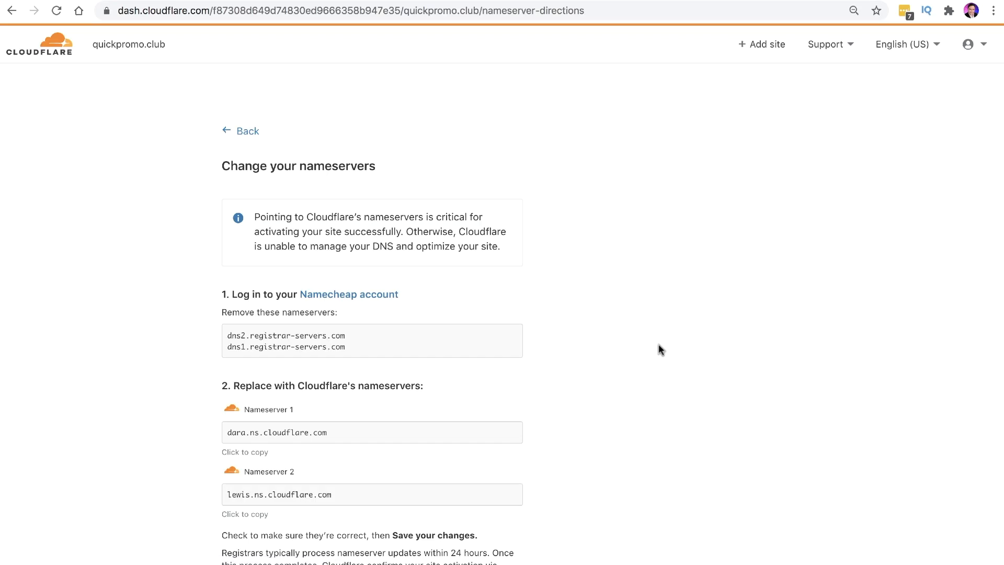
Copy the first Cloudflare nameserver, dara.ns.cloudflare.com
scroll(602, 355, down, 3)
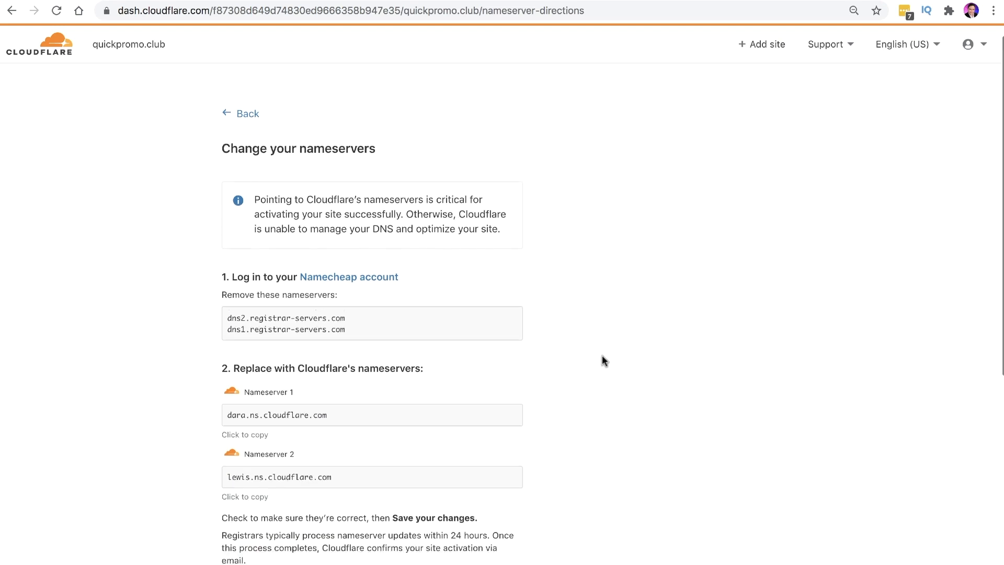
drag(302, 257, 246, 256)
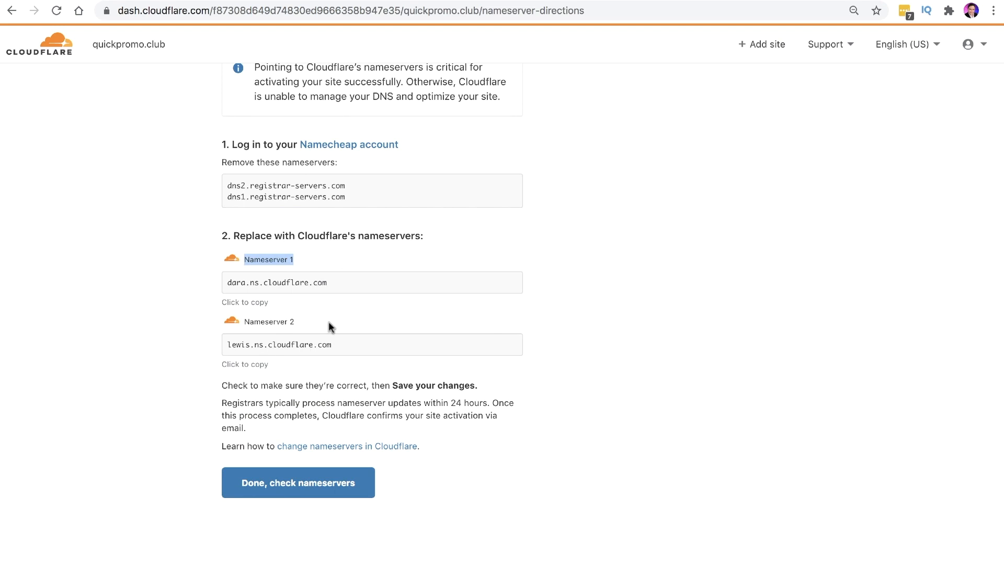
drag(330, 325, 244, 321)
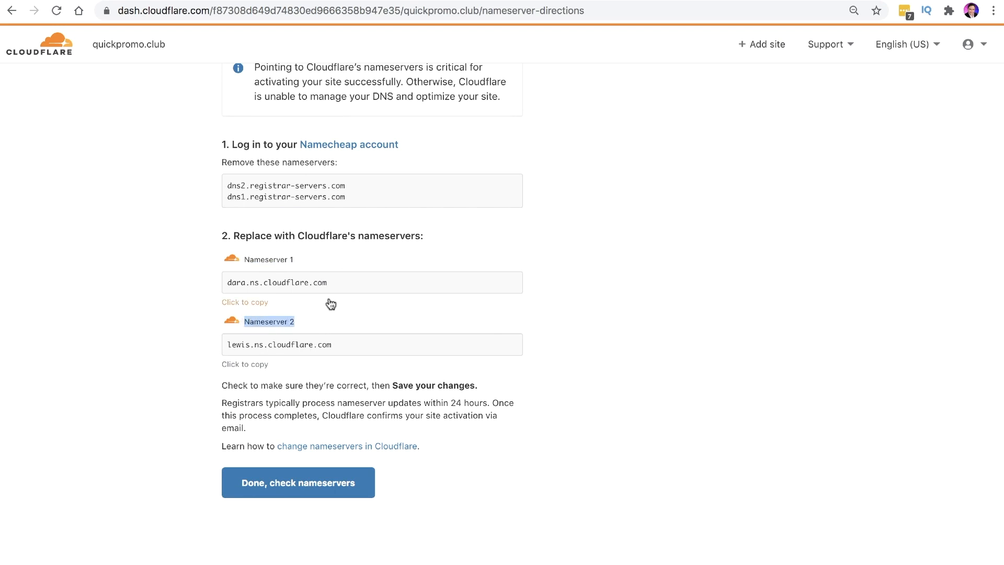
drag(301, 258, 247, 256)
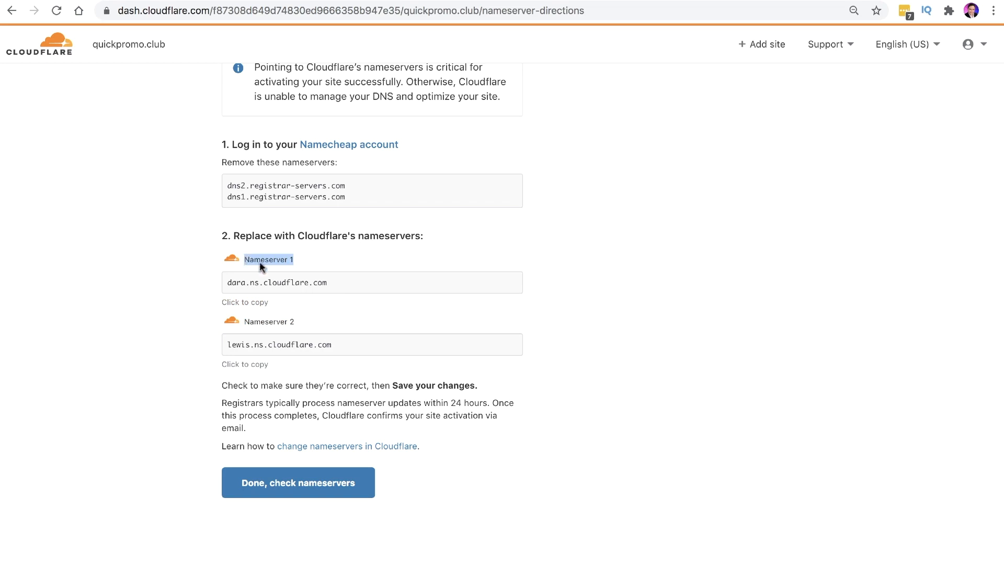
drag(328, 282, 227, 282)
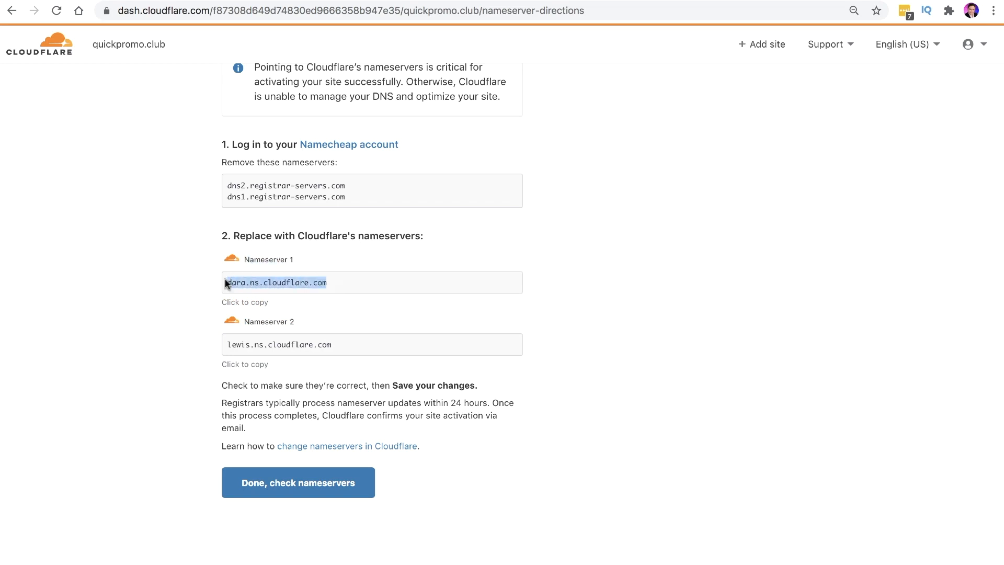
right_click(261, 282)
click(309, 311)
Paste dara.ns.cloudflare.com into Namecheap's Nameserver 1 field
key(ctrl+Tab)
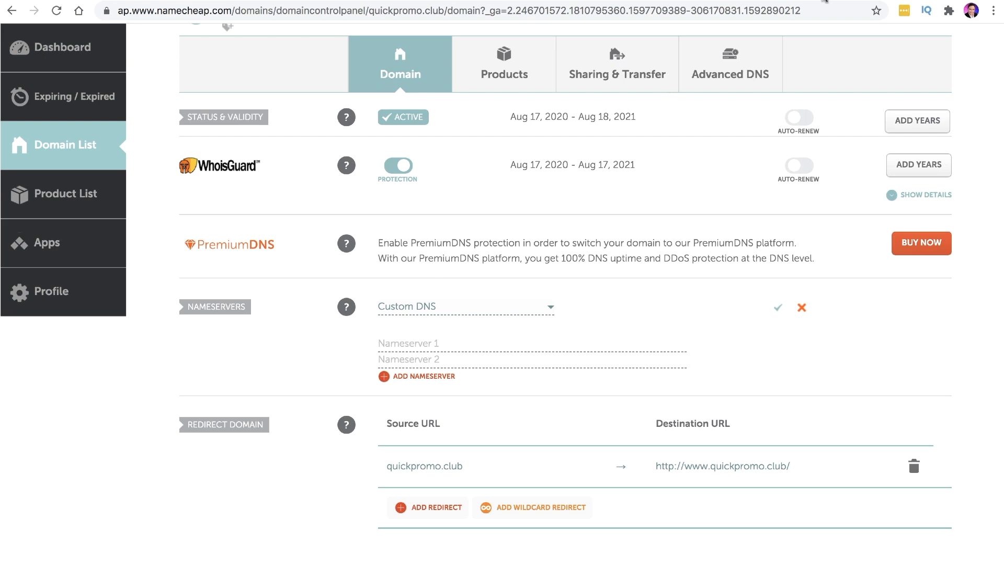
right_click(395, 342)
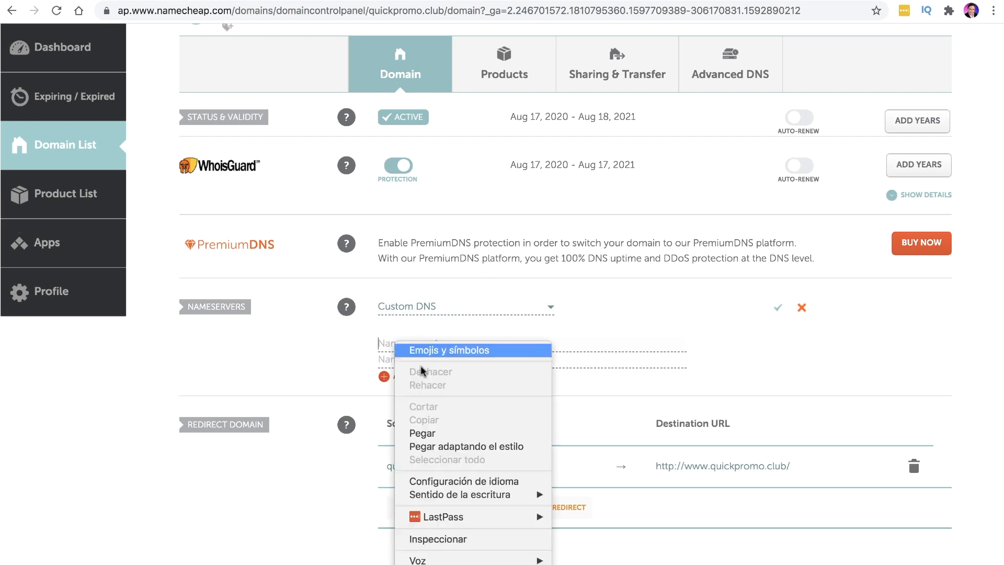
click(441, 426)
right_click(392, 342)
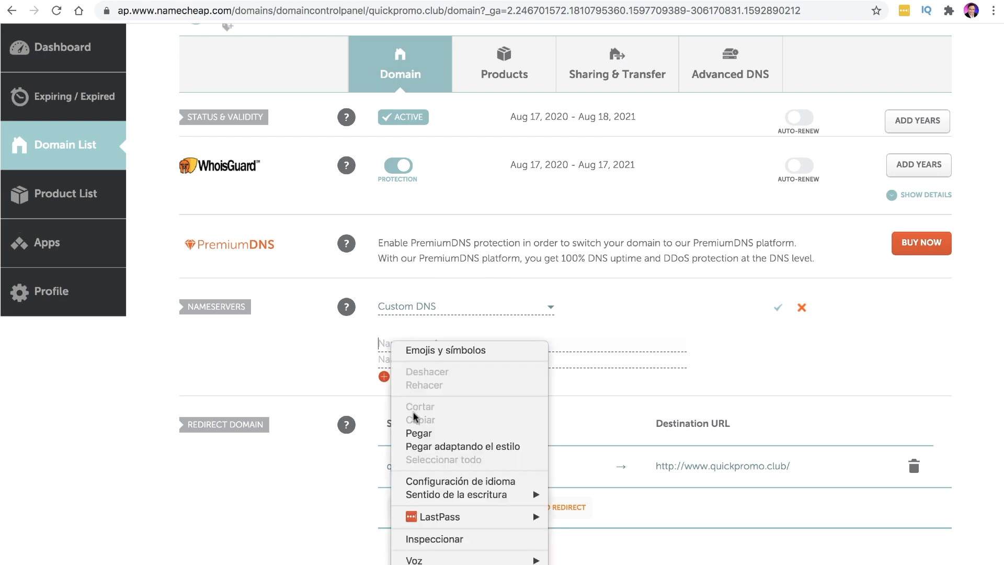
click(424, 432)
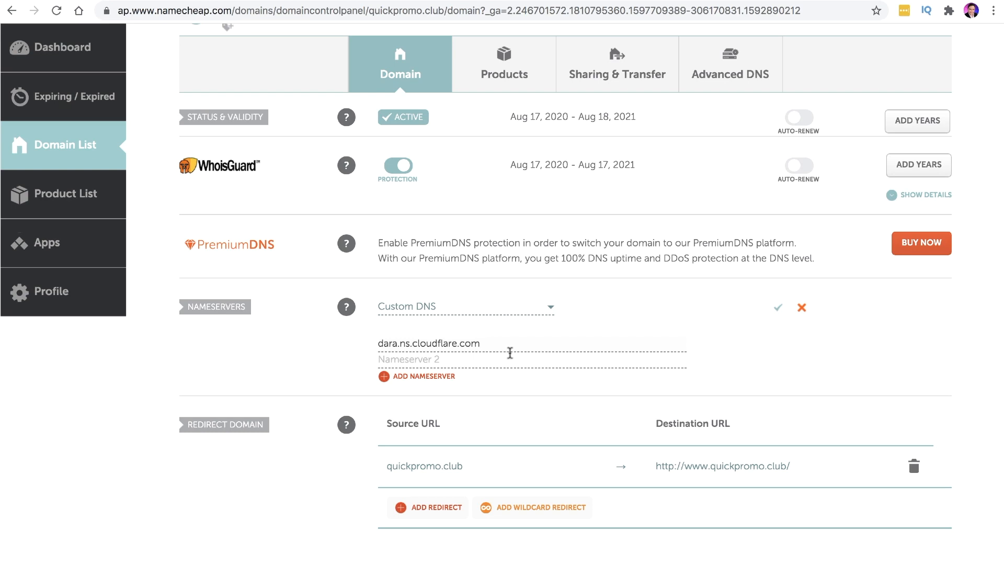
Copy the second Cloudflare nameserver, lewis.ns.cloudflare.com
click(844, 0)
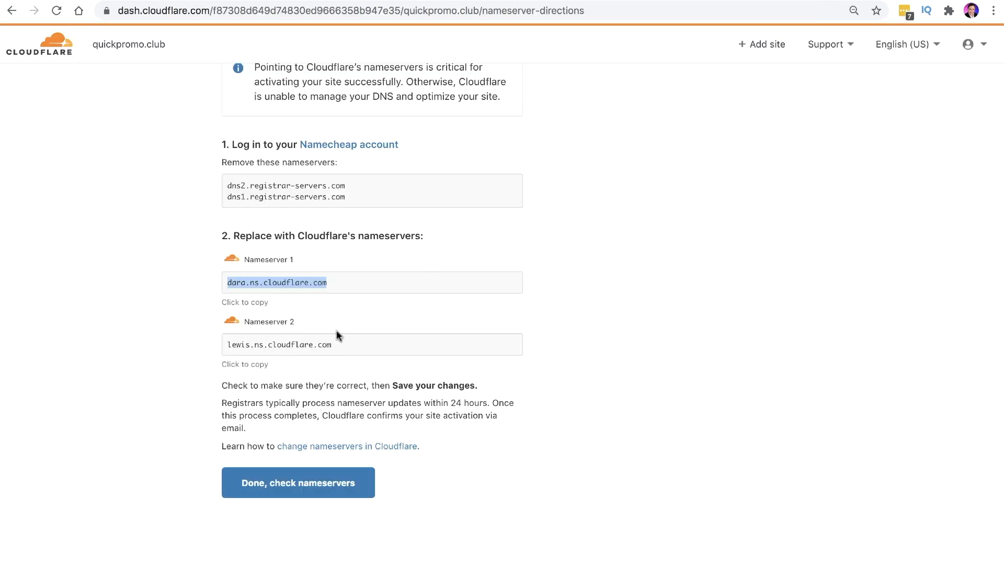
drag(337, 345, 224, 341)
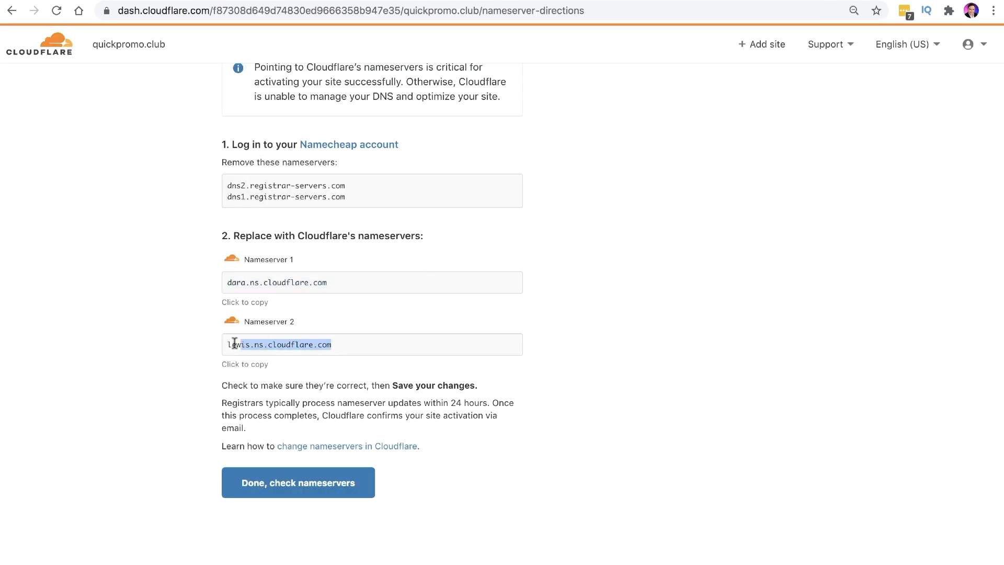
right_click(262, 348)
click(273, 372)
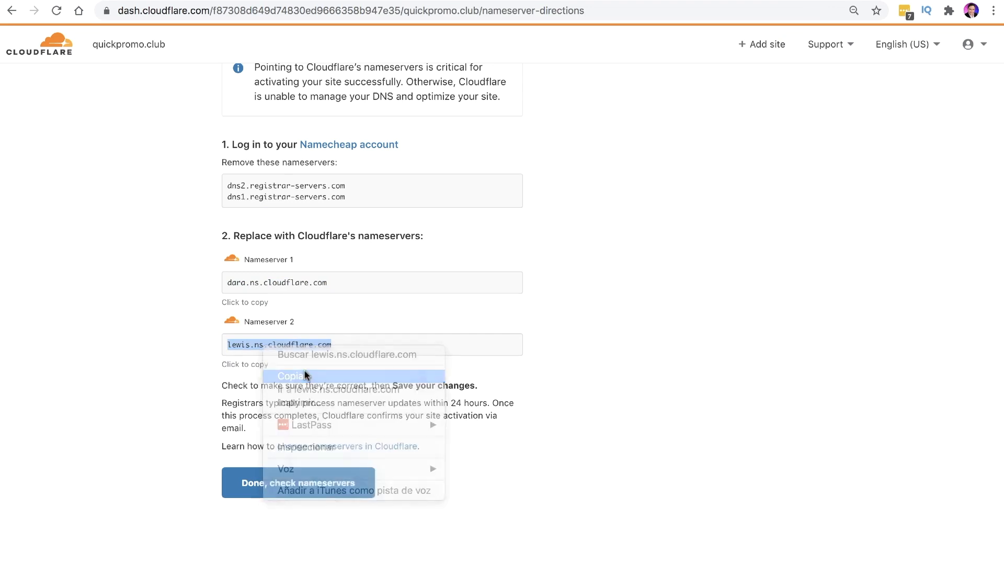
Paste lewis.ns.cloudflare.com into Nameserver 2 and save the Custom DNS nameservers
click(727, 1)
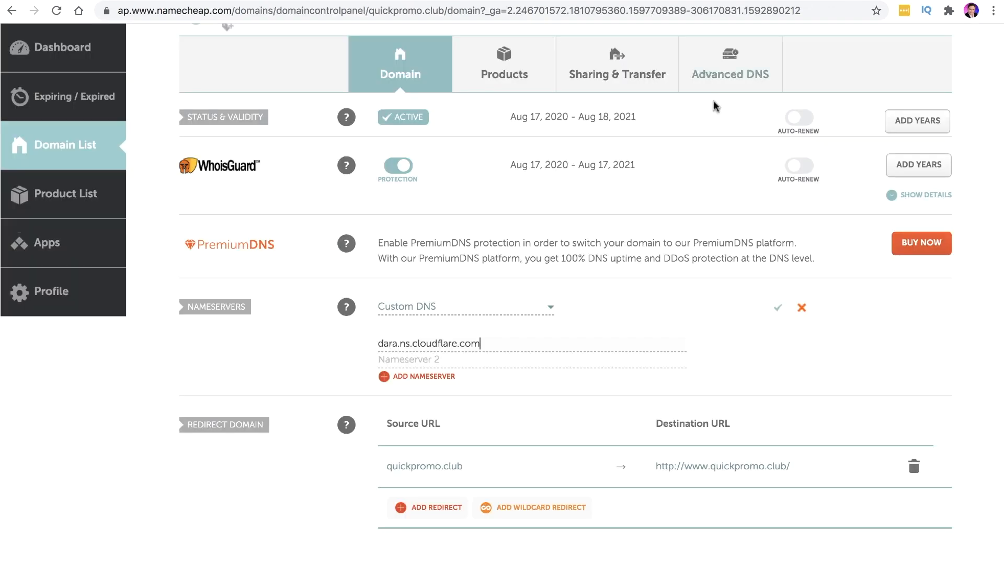
click(404, 358)
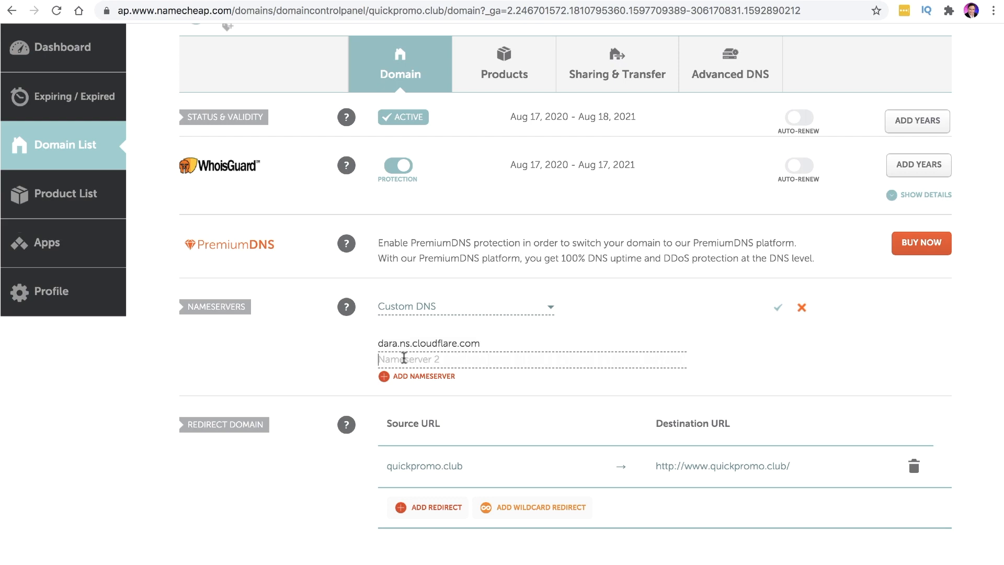
right_click(395, 359)
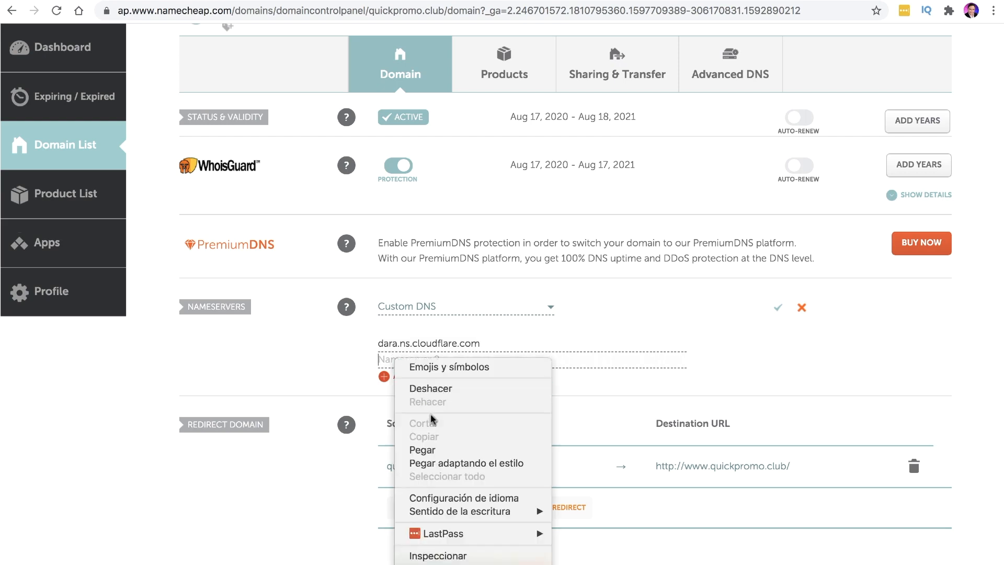
click(438, 449)
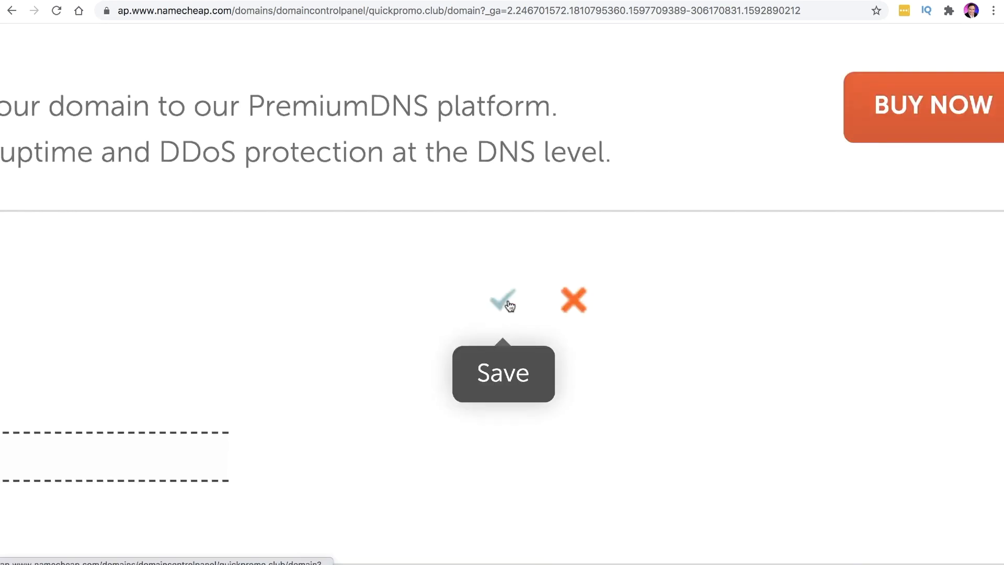
click(504, 302)
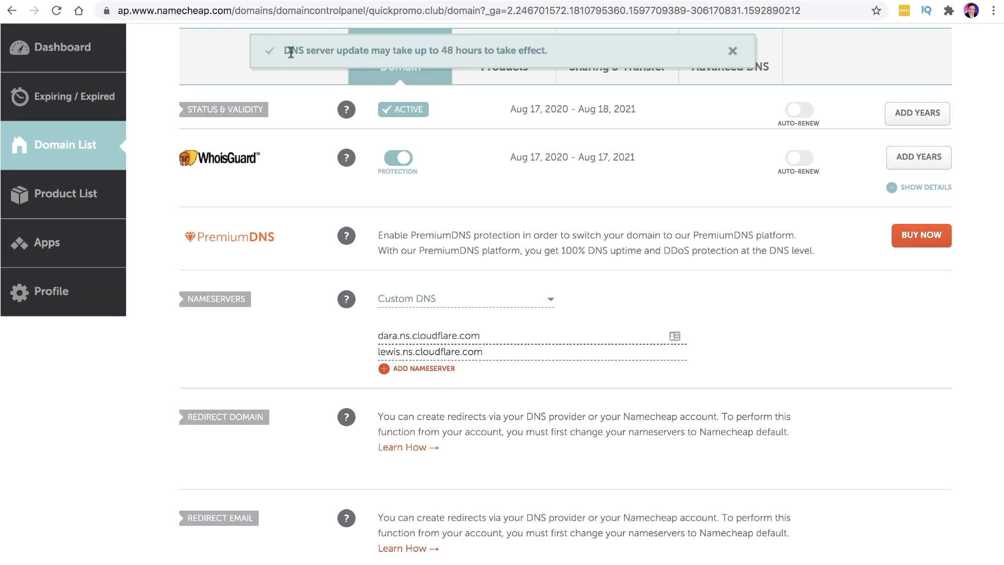
scroll(291, 51, up, 5)
drag(62, 80, 639, 83)
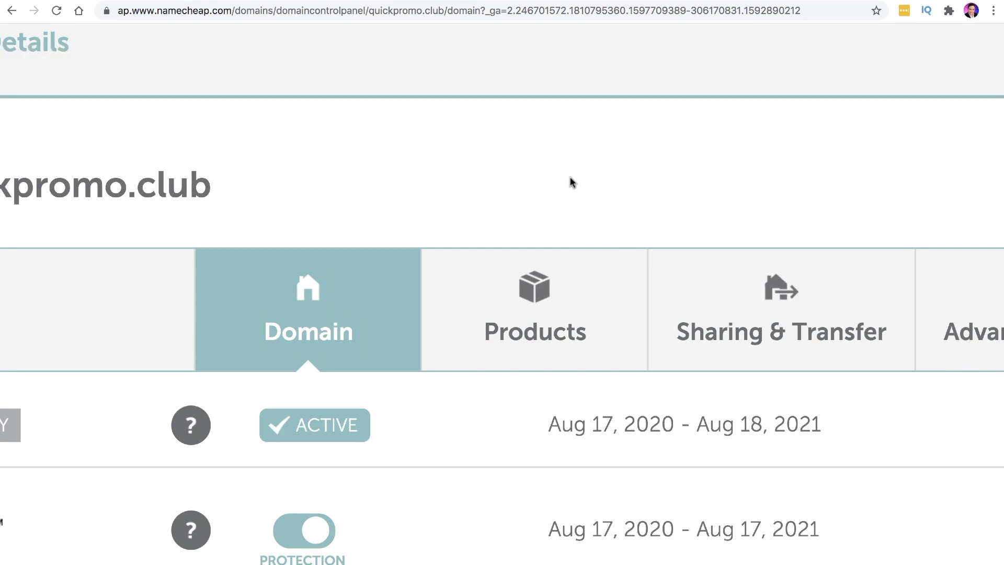
scroll(570, 177, down, 5)
scroll(546, 349, down, 1)
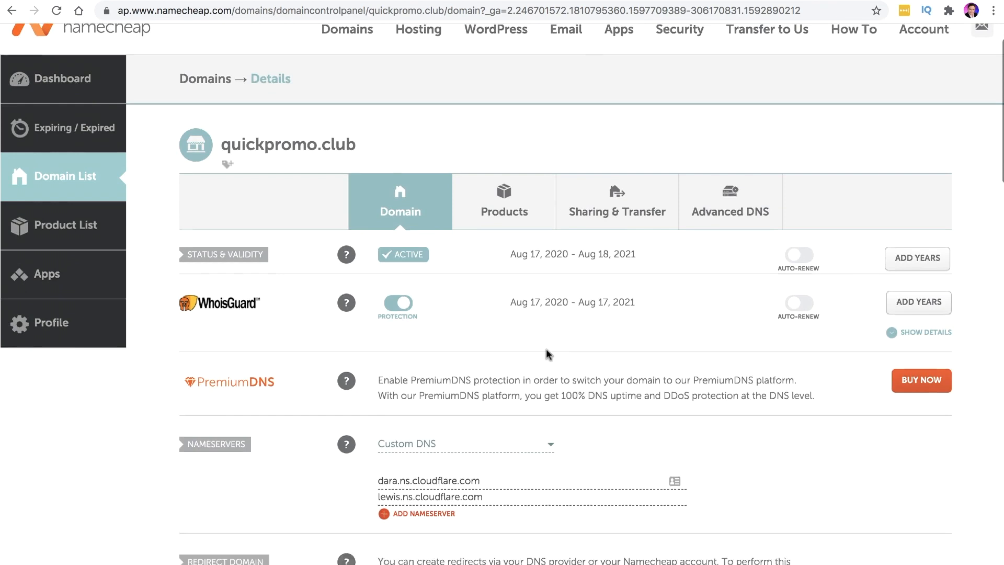
scroll(546, 349, down, 6)
scroll(548, 348, down, 5)
scroll(548, 347, up, 13)
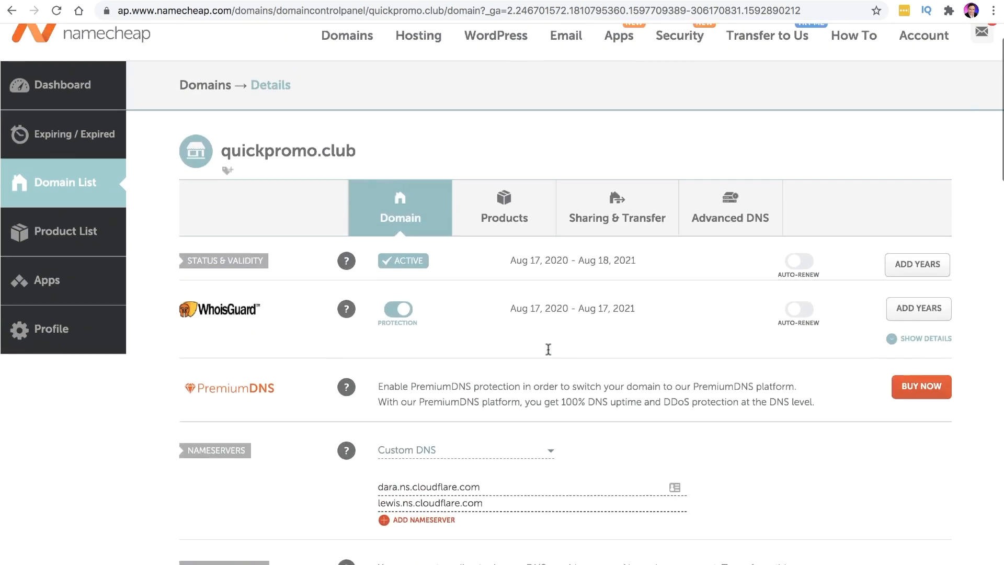
scroll(549, 350, up, 2)
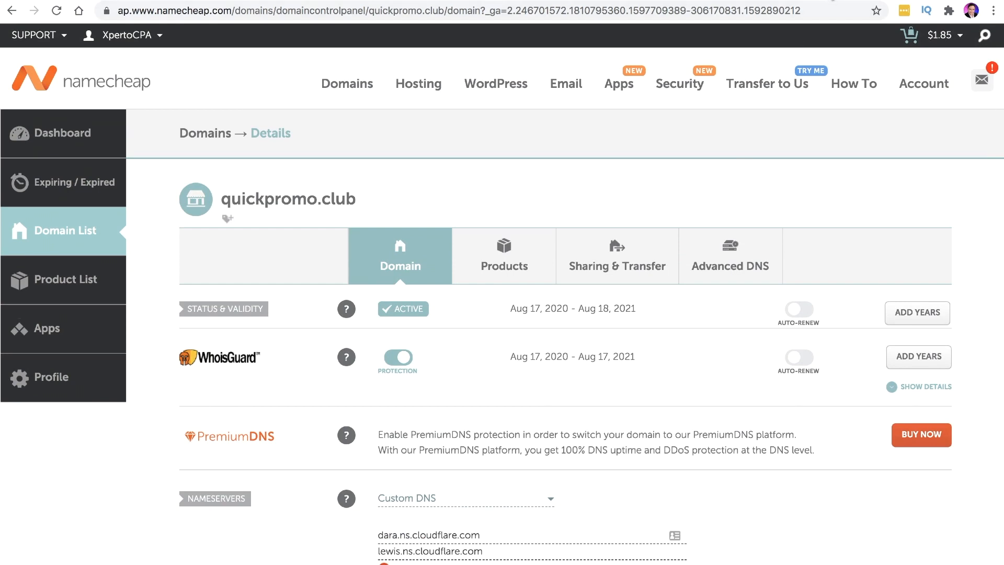
Confirm in Cloudflare that the nameservers were changed on Namecheap
click(831, 0)
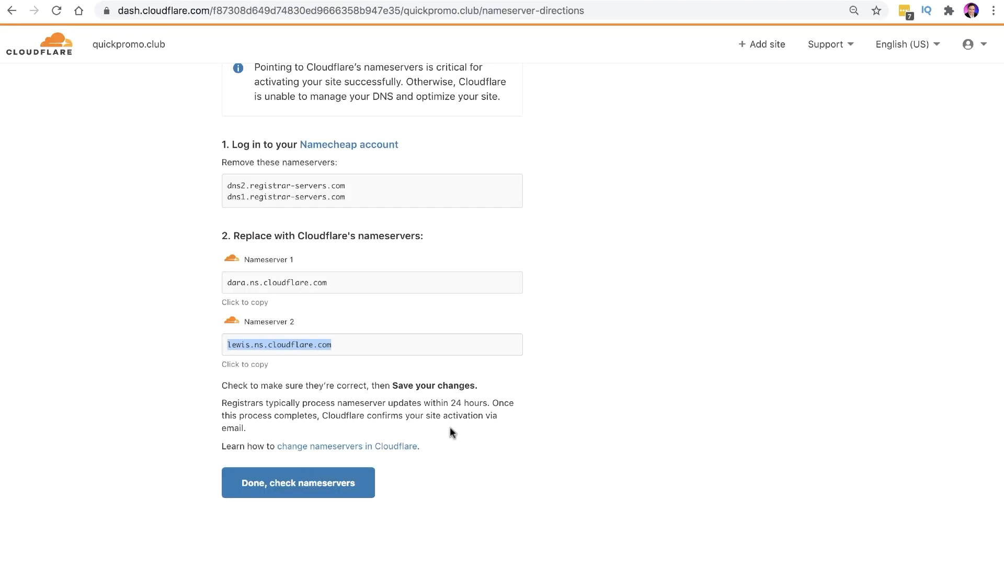
scroll(262, 494, up, 5)
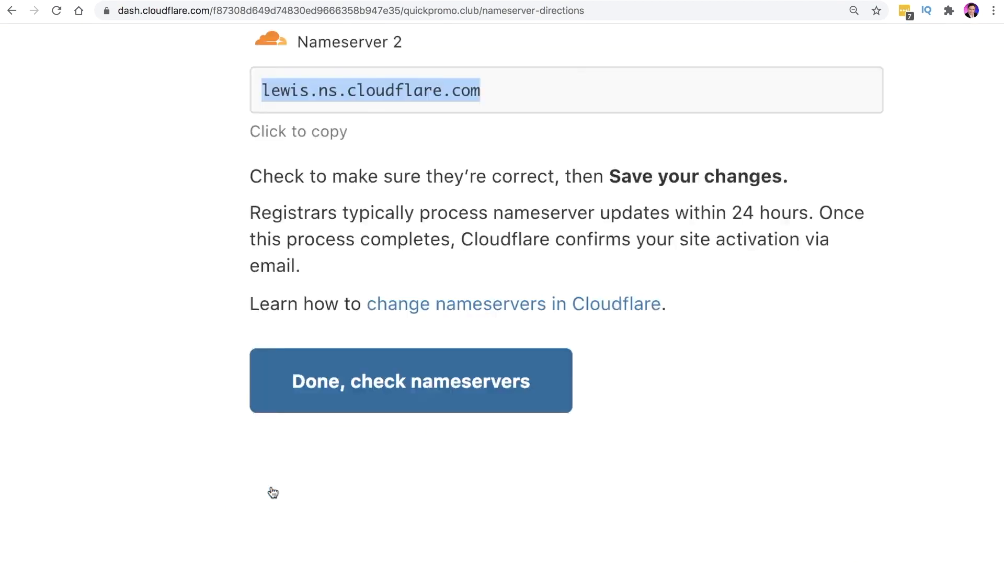
scroll(441, 335, down, 5)
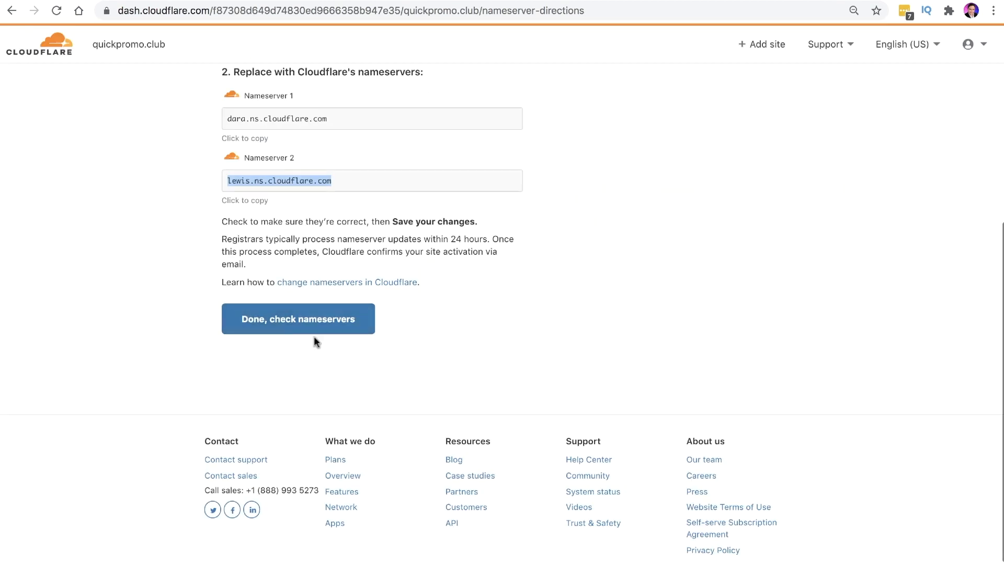
click(288, 319)
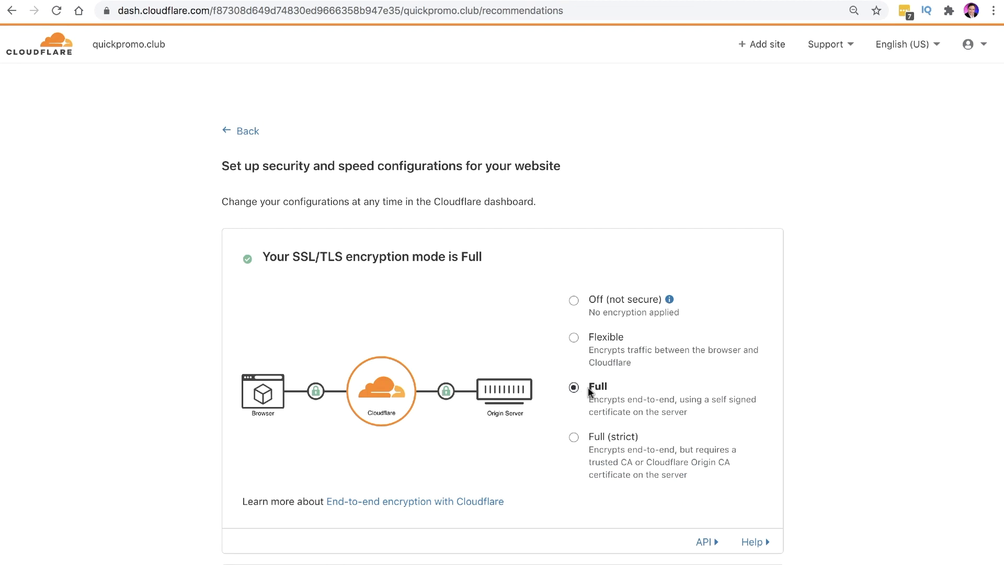
Turn on Always Use HTTPS
scroll(588, 387, down, 7)
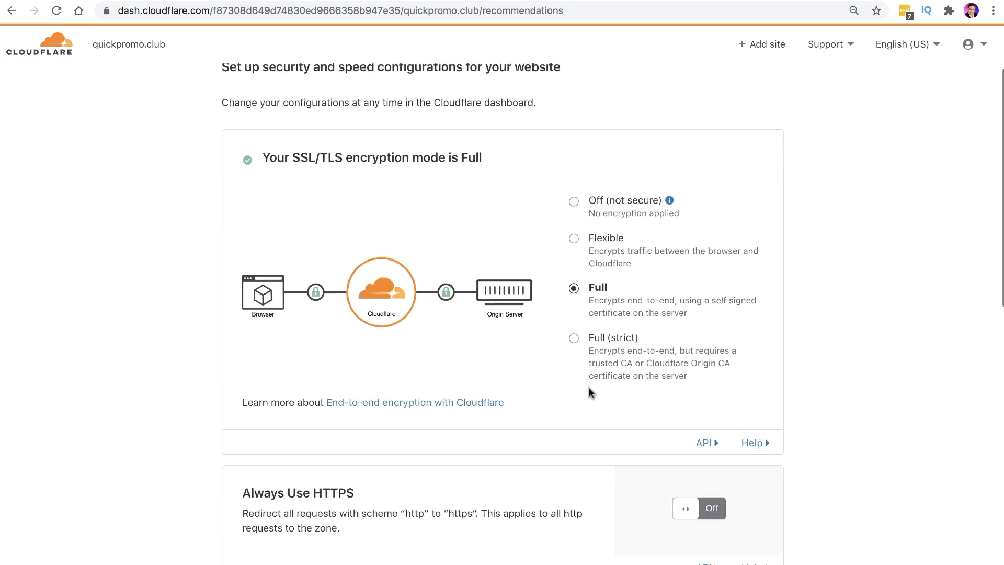
click(713, 251)
drag(332, 227, 313, 225)
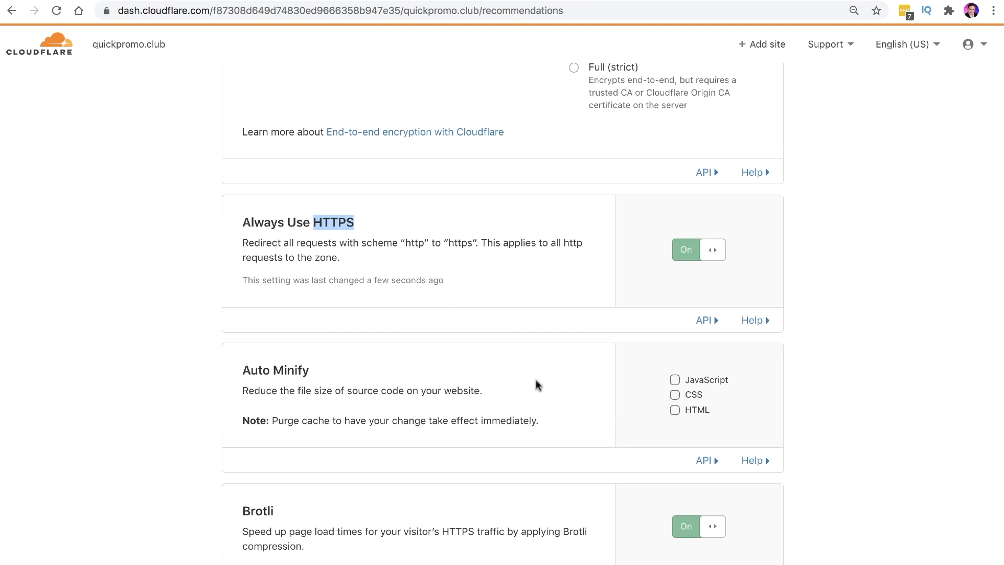
Enable Auto Minify for JavaScript, CSS and HTML and finish the recommended settings
scroll(533, 384, down, 1)
drag(350, 366, 244, 361)
click(676, 369)
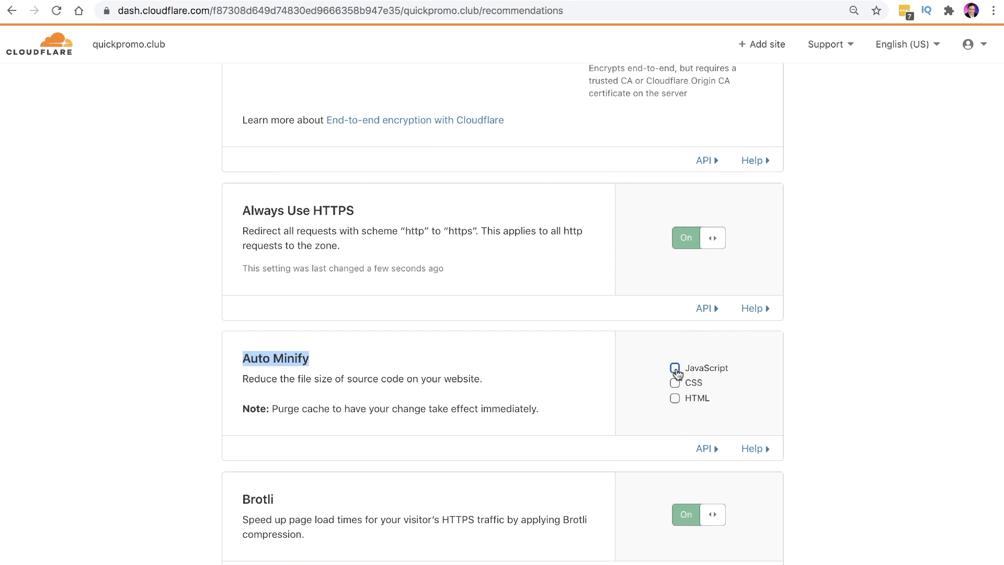
click(676, 383)
click(676, 400)
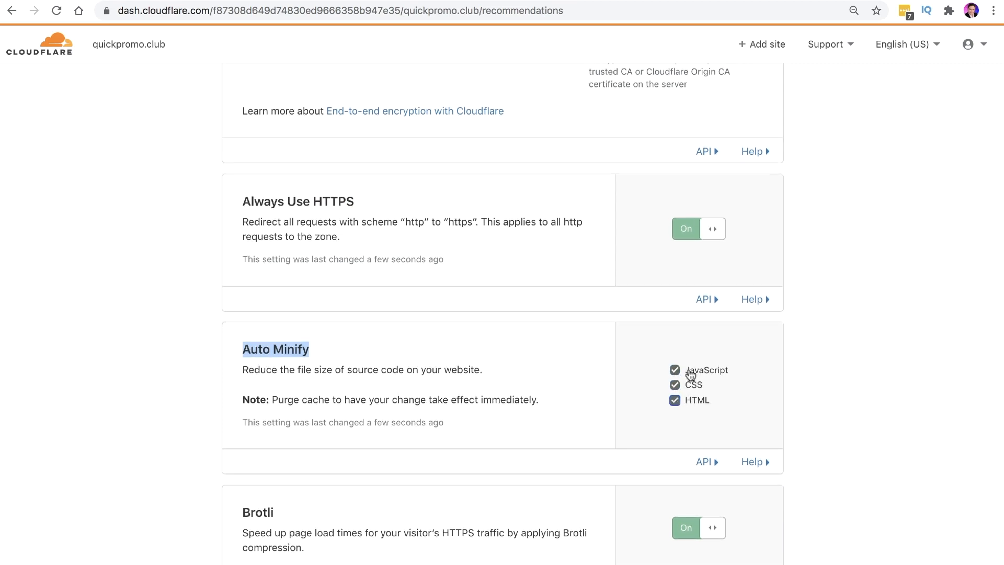
click(674, 399)
scroll(654, 402, down, 7)
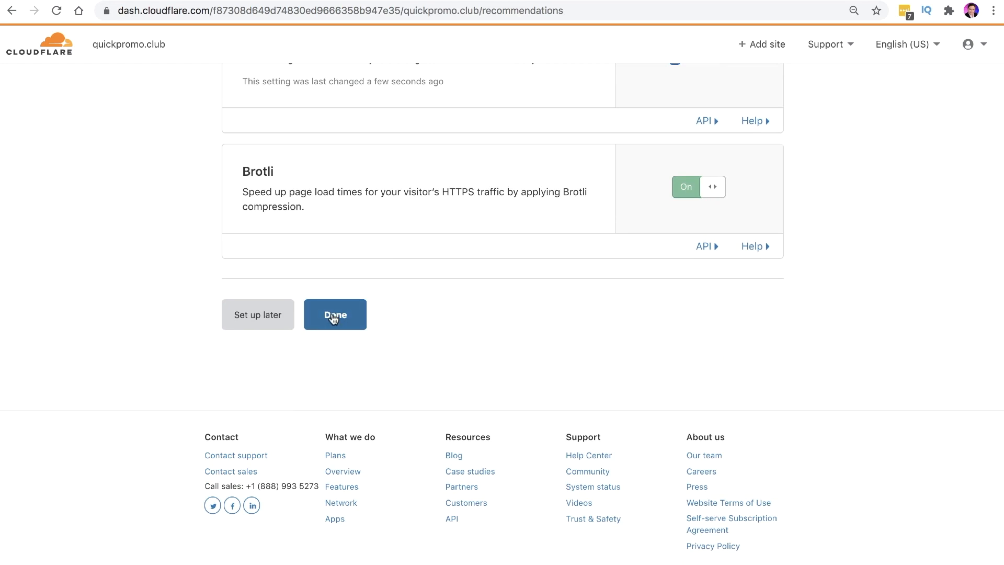
click(333, 316)
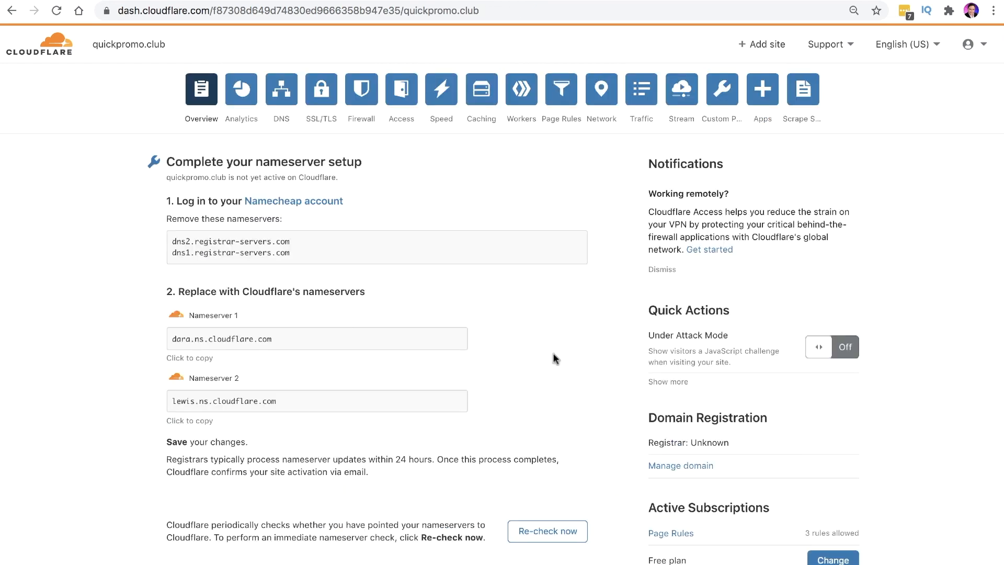
Re-check quickpromo.club's nameservers until Cloudflare reports it is now protecting the site
scroll(571, 363, down, 2)
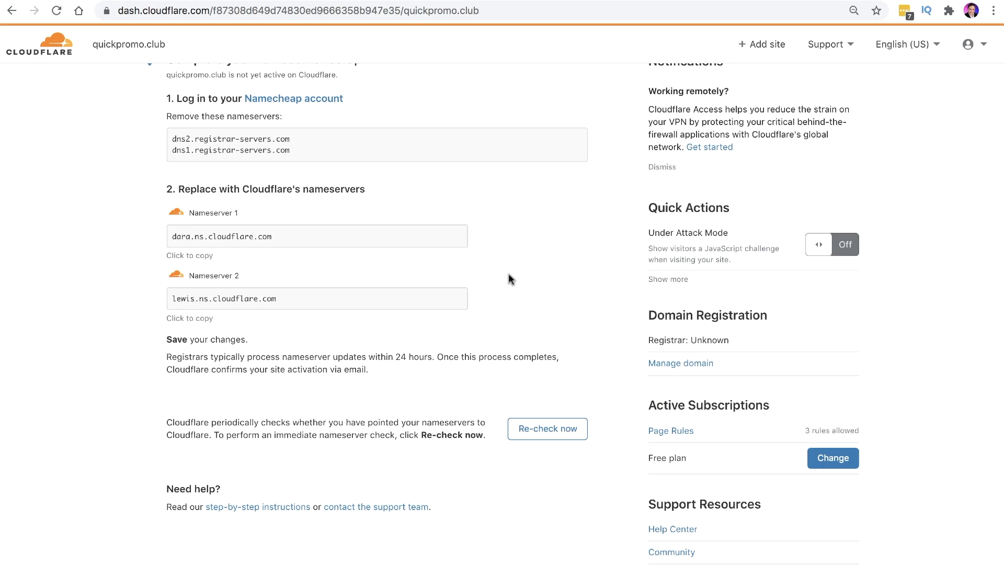
click(548, 433)
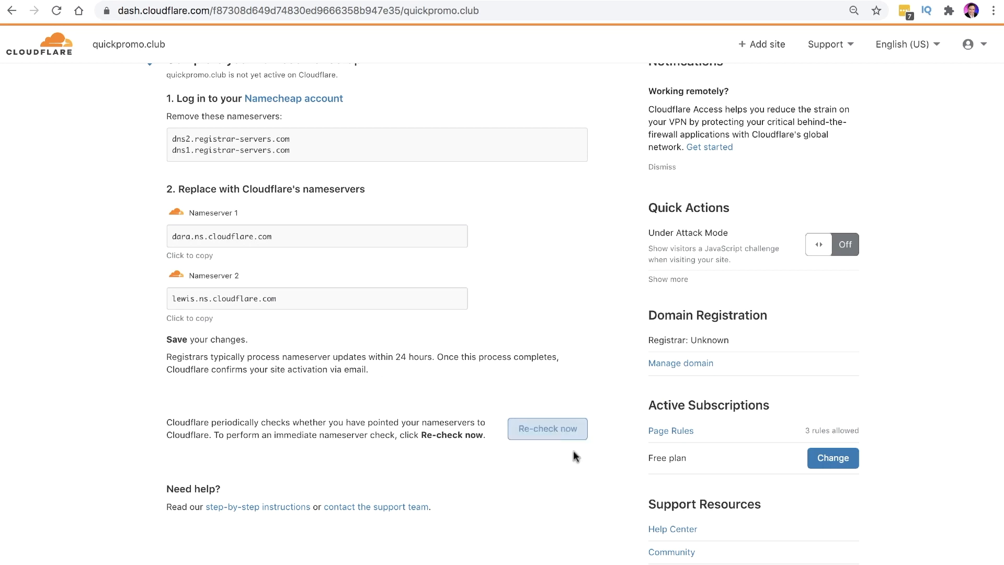
click(539, 433)
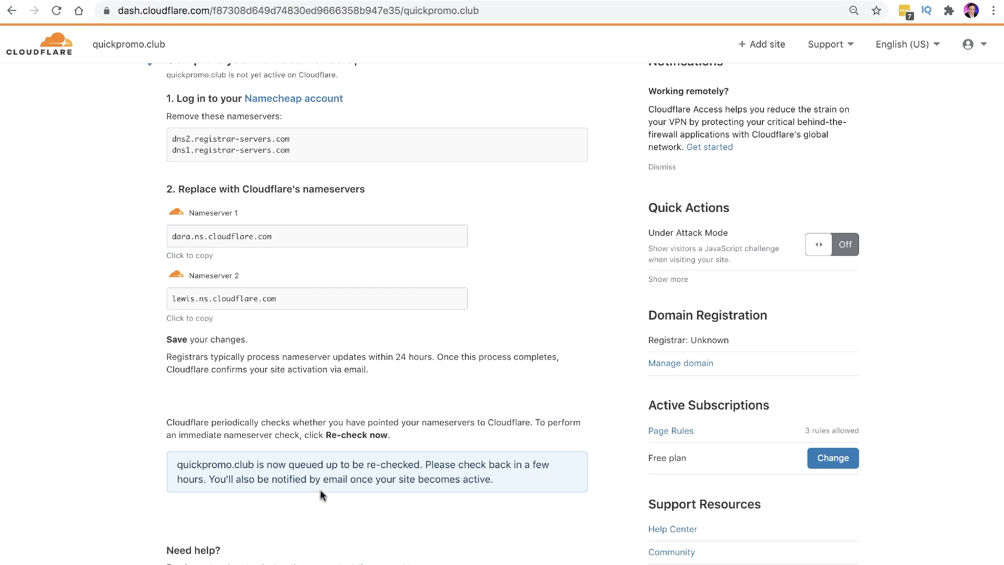
scroll(437, 479, down, 5)
scroll(441, 478, up, 7)
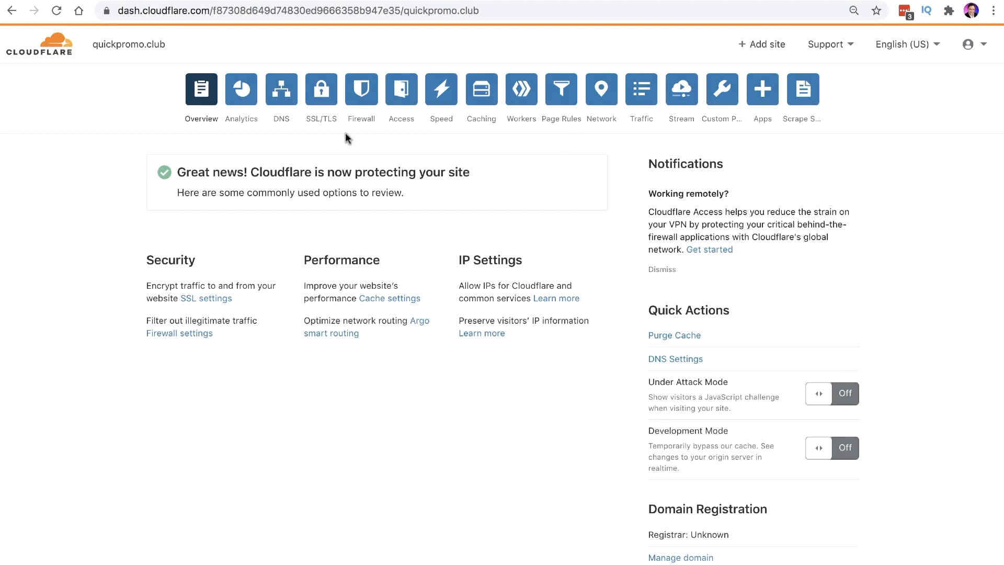
drag(185, 172, 463, 173)
click(250, 171)
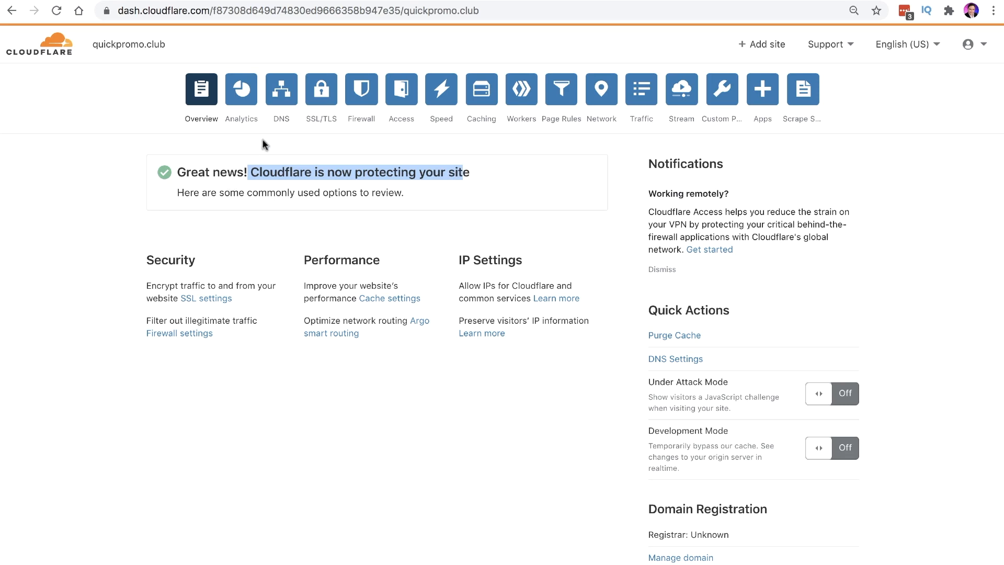
Go to quickpromo.club's DNS page and start a new, empty A-record form
click(280, 99)
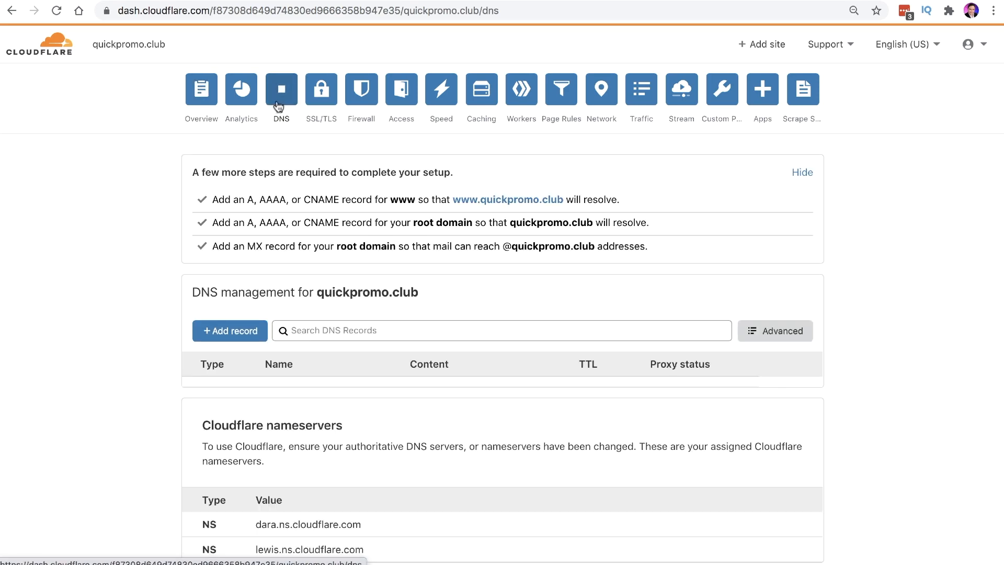
click(235, 331)
scroll(164, 337, down, 4)
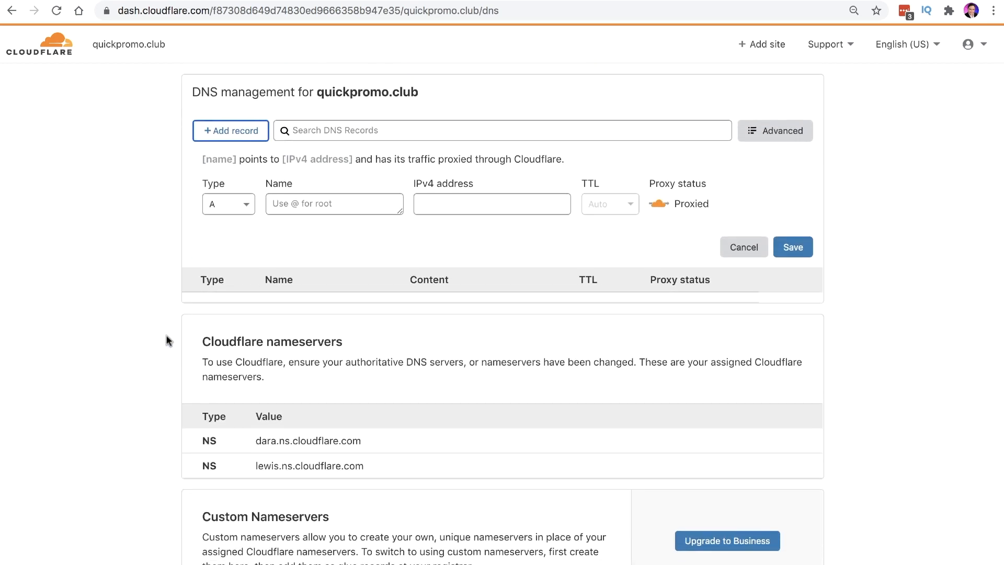
scroll(166, 341, down, 2)
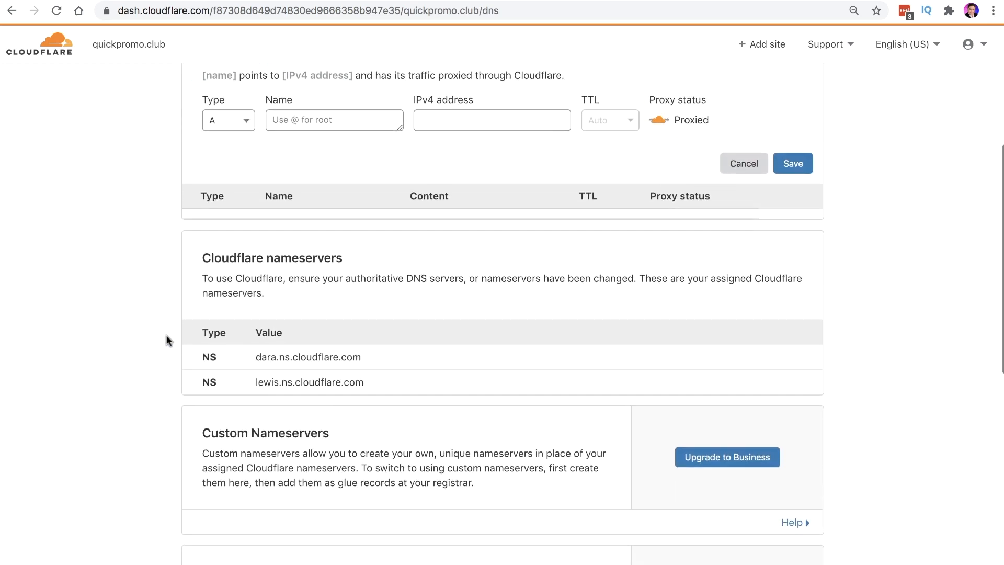
drag(363, 358, 258, 358)
drag(370, 383, 247, 383)
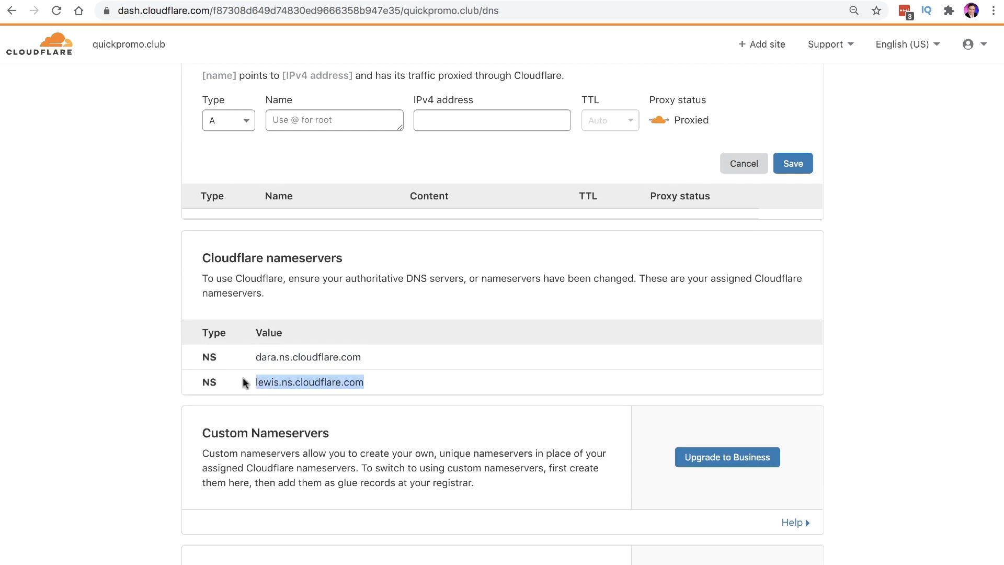
scroll(279, 336, up, 5)
scroll(282, 336, up, 1)
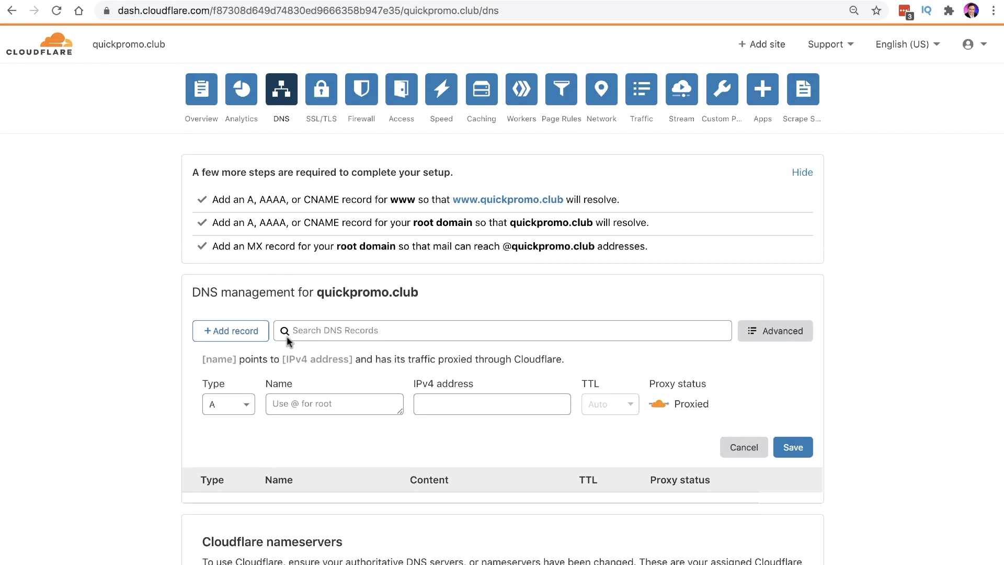